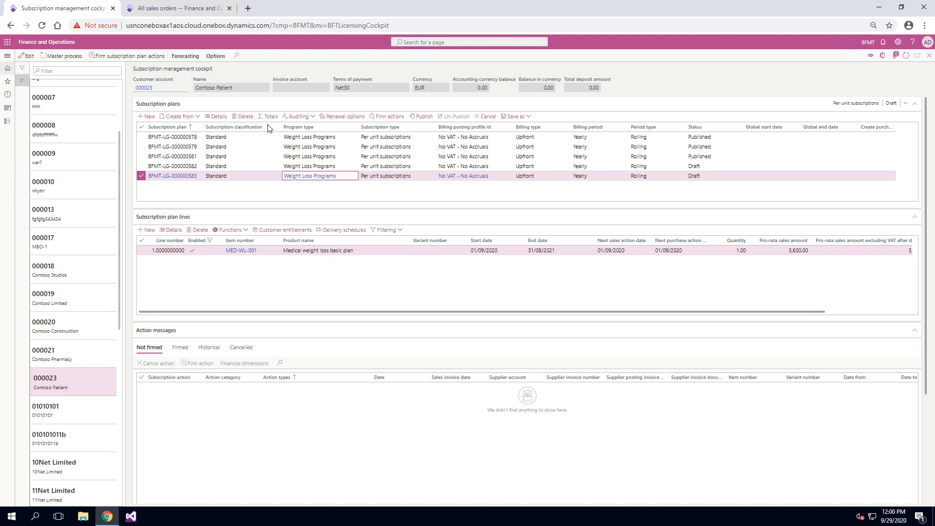
Filter the customer list by the name "contoso", open Contoso Patient, and select its last draft Weight Loss Programs plan
click(96, 71)
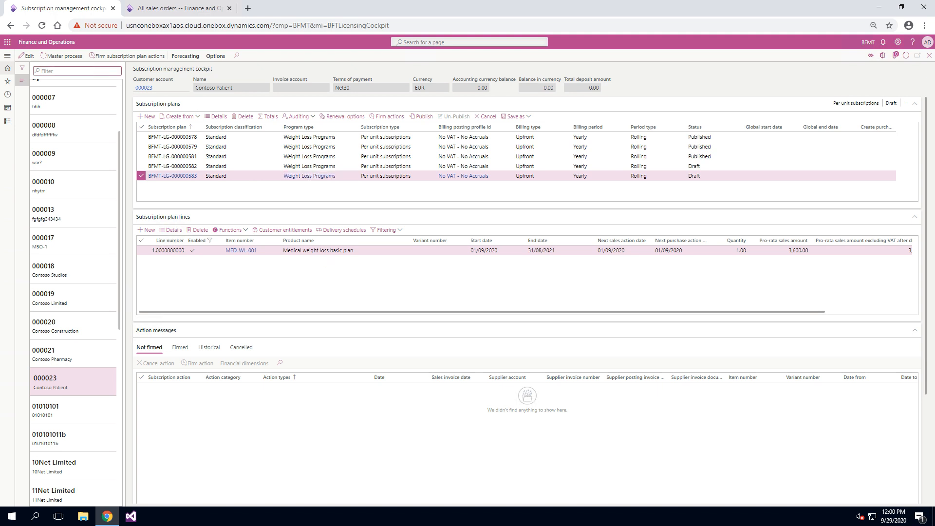
text(contoso)
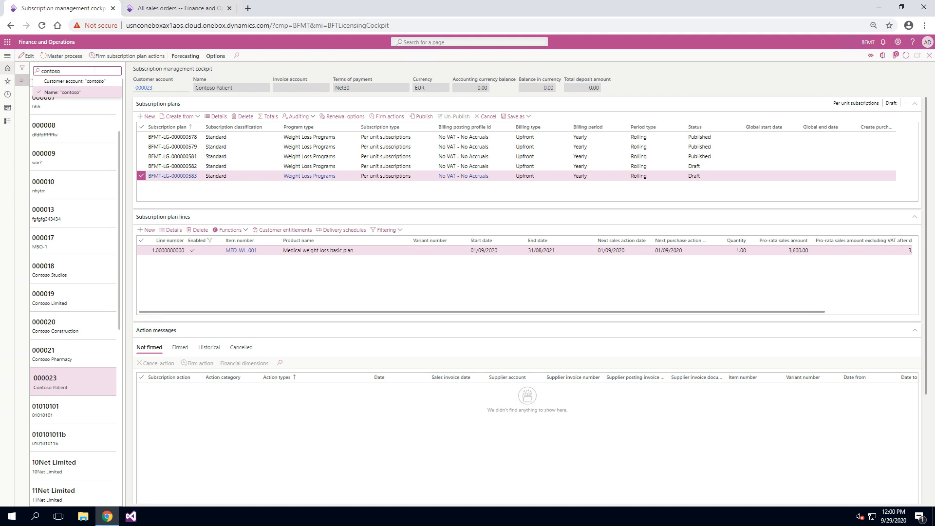
key(Return)
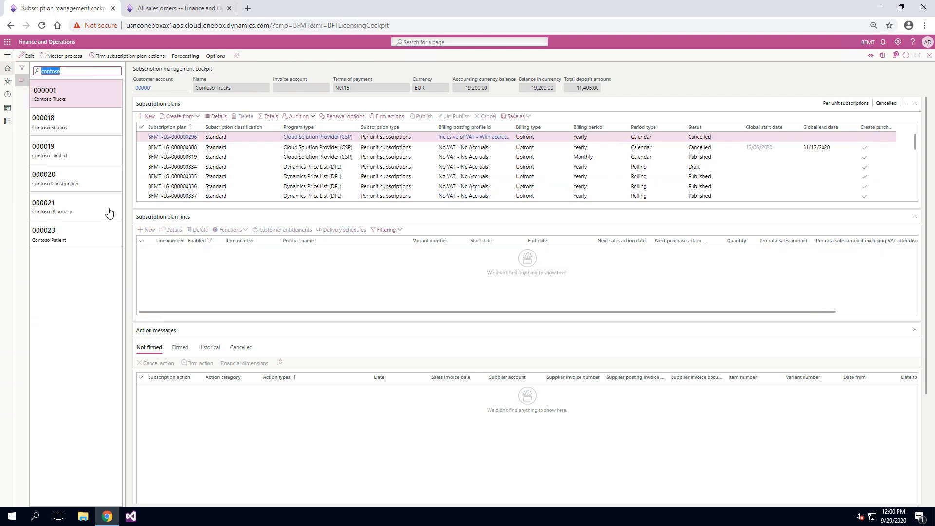
click(104, 236)
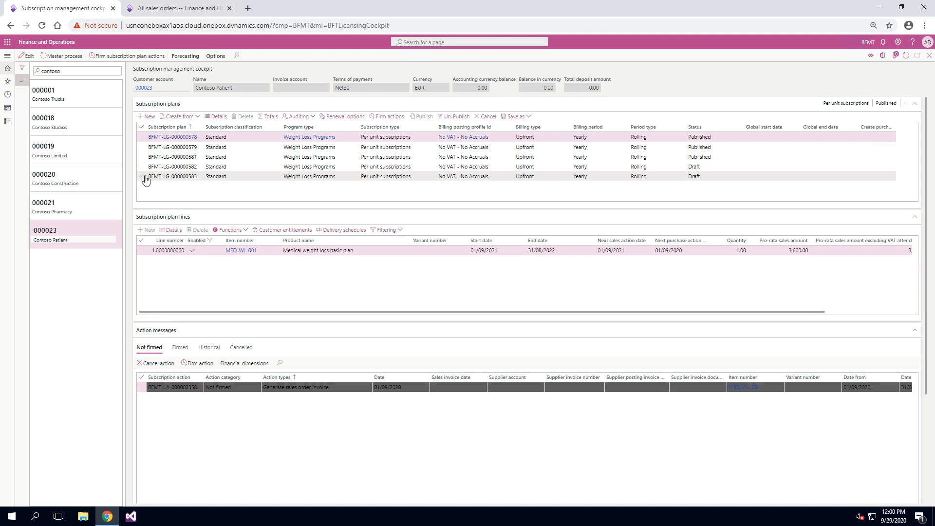
click(319, 177)
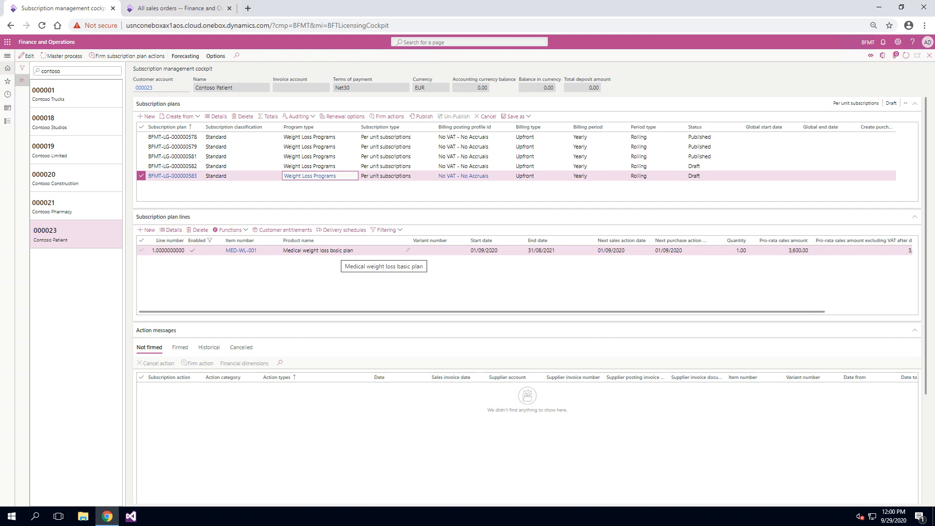
Review the delivery schedules and customer entitlements of the Medical weight loss basic plan line
click(344, 230)
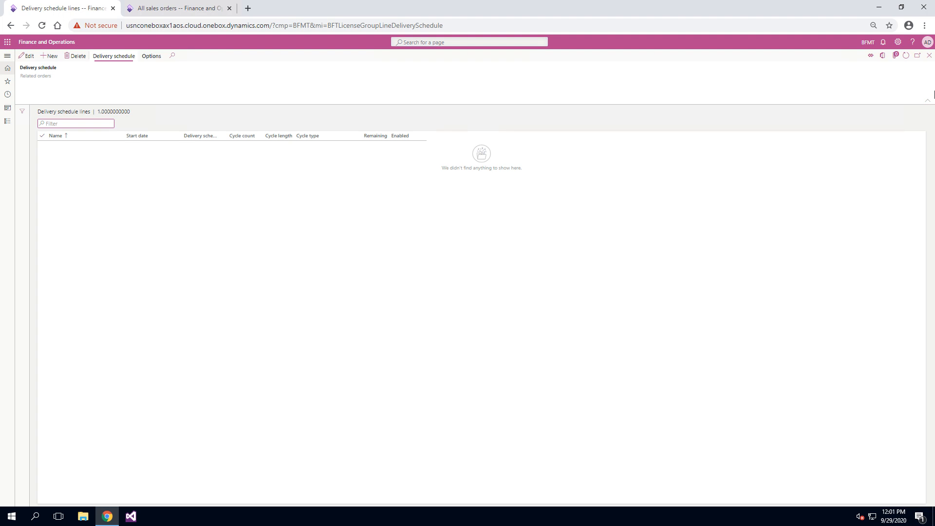
click(930, 55)
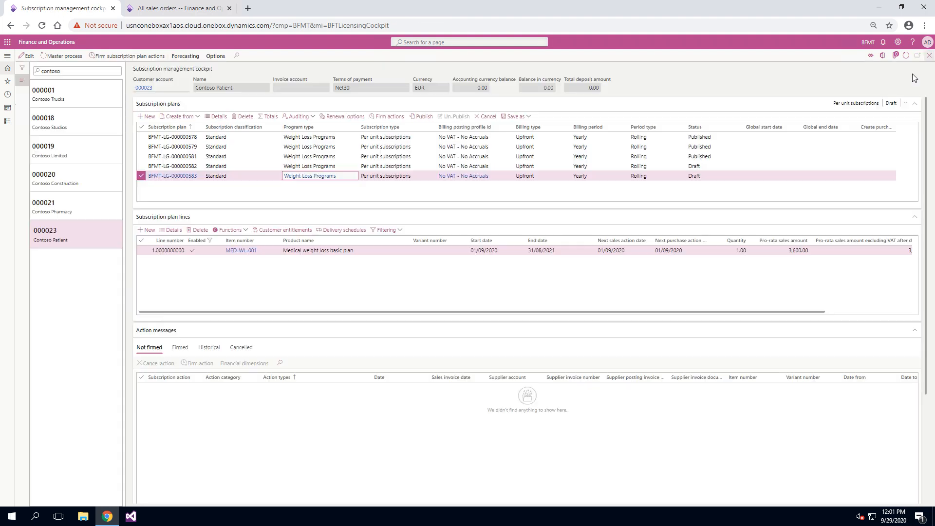
click(282, 229)
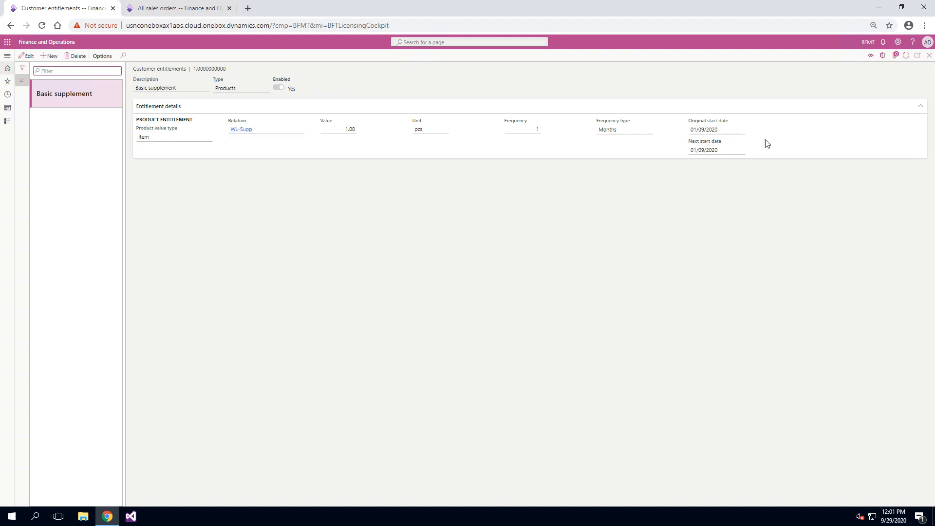
click(929, 56)
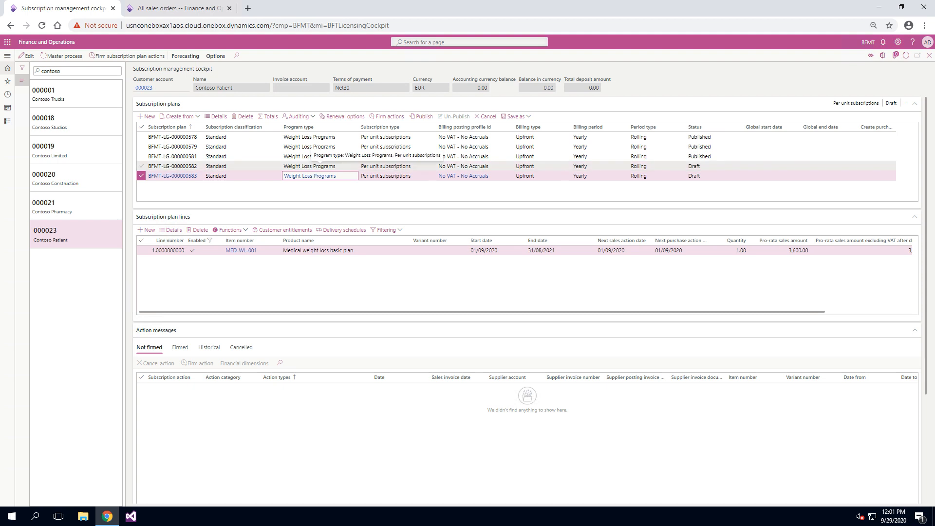
Publish the selected subscription plan and run the master process for it
click(422, 116)
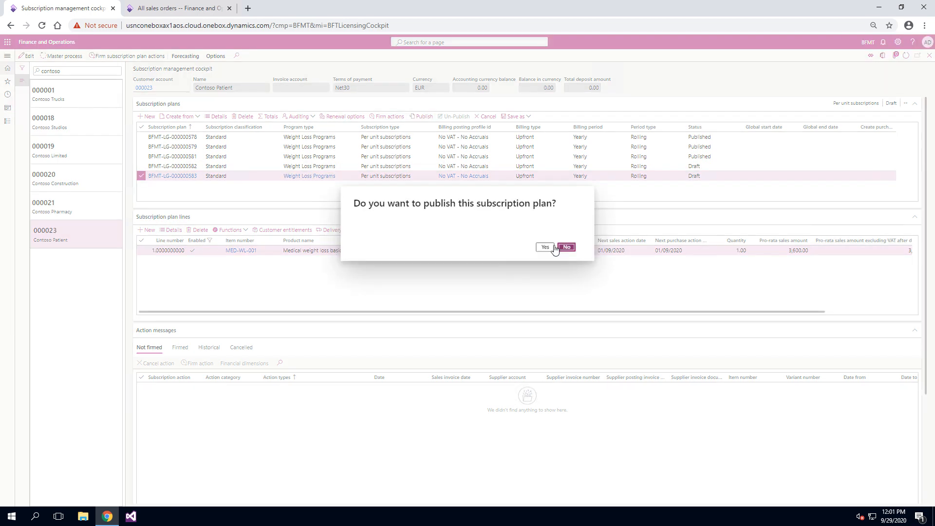
click(545, 247)
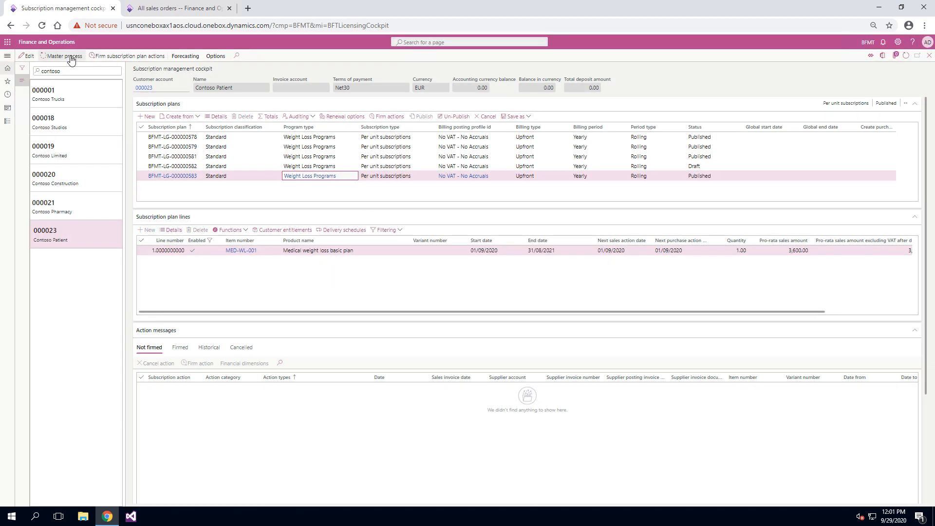
click(71, 56)
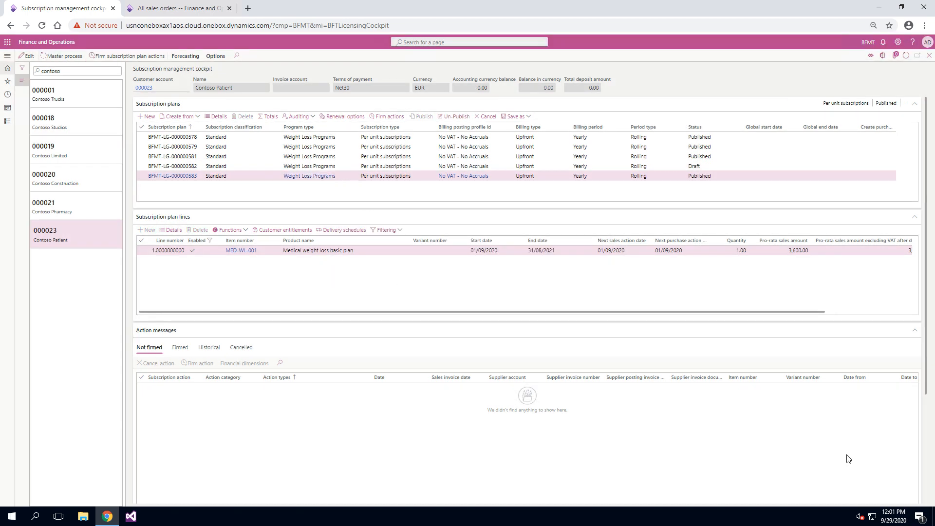
click(894, 492)
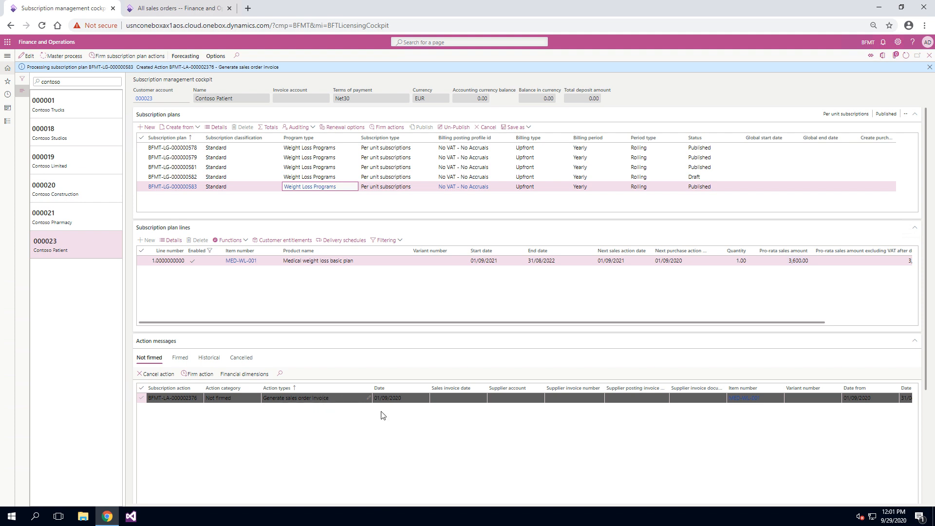
Examine the plan's not firmed and firmed action messages, including the product entitlement's linked details and date range
scroll(427, 460, right, 1)
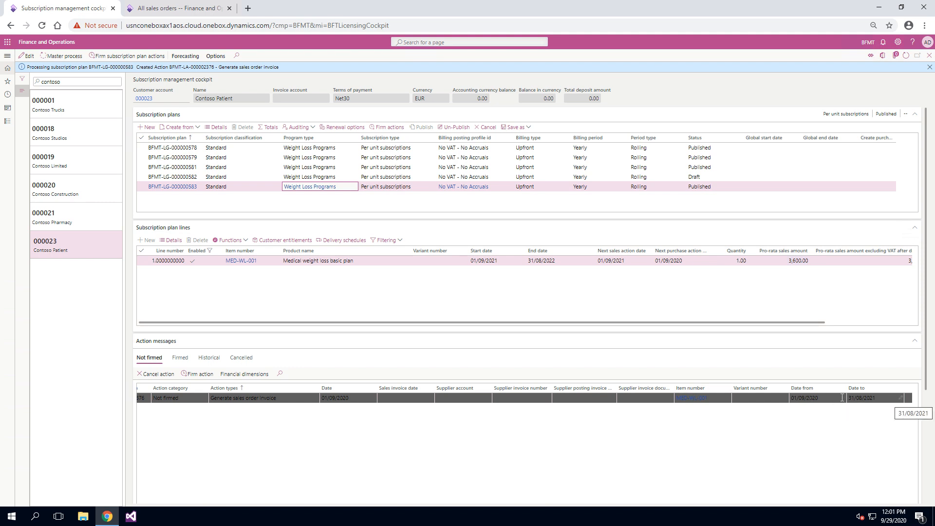
click(185, 358)
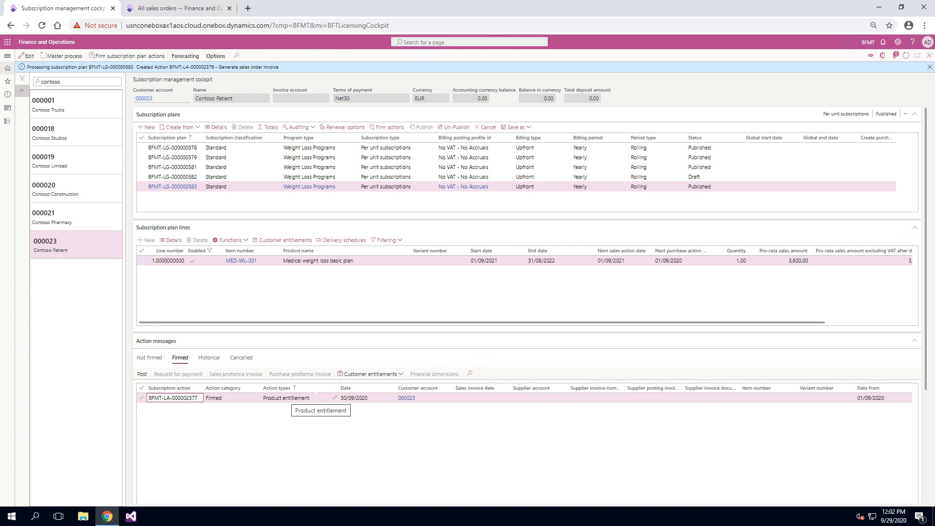
click(361, 375)
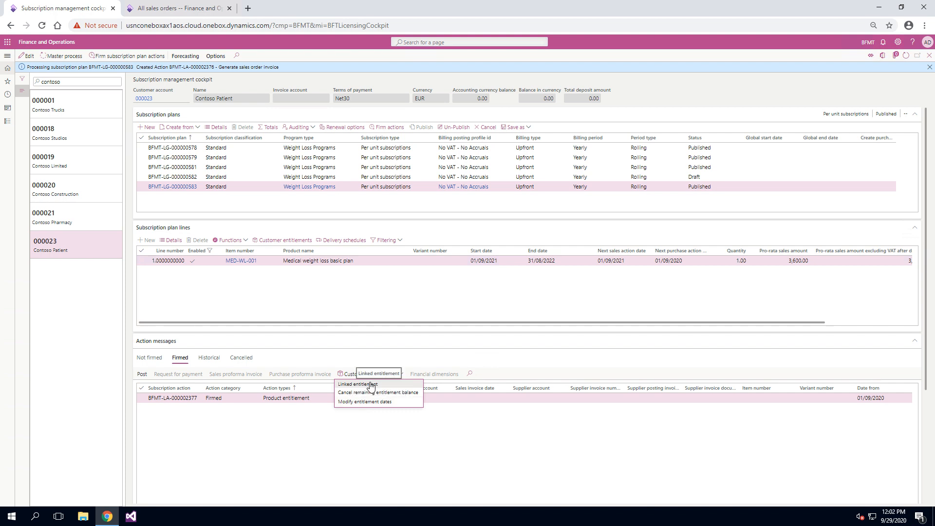
click(372, 387)
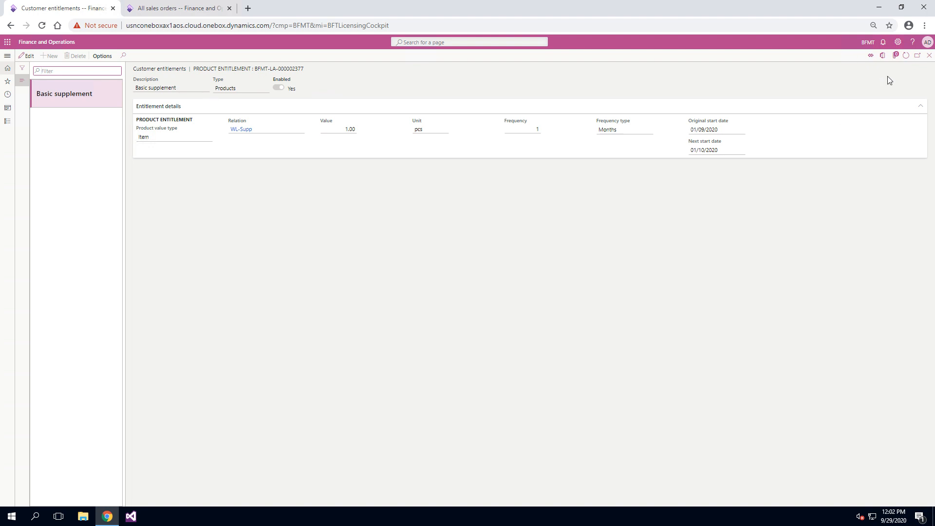
click(929, 55)
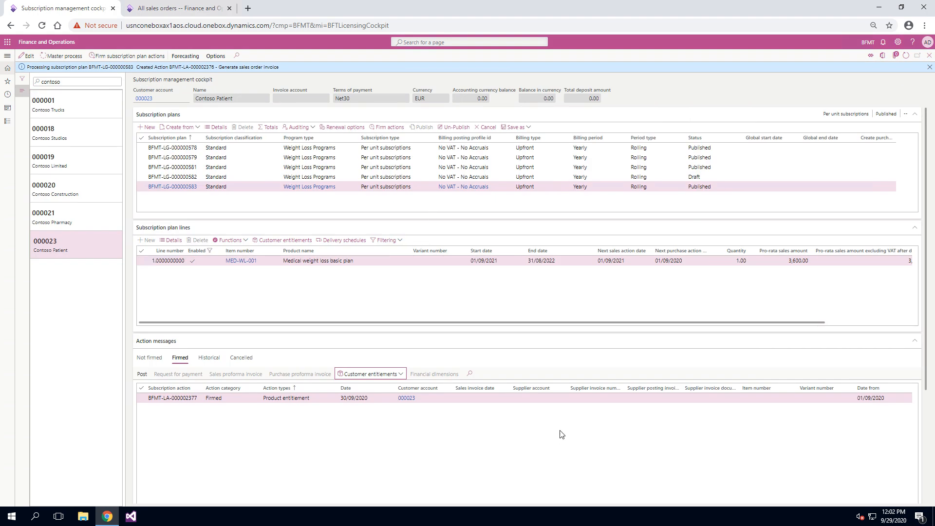
scroll(556, 438, right, 2)
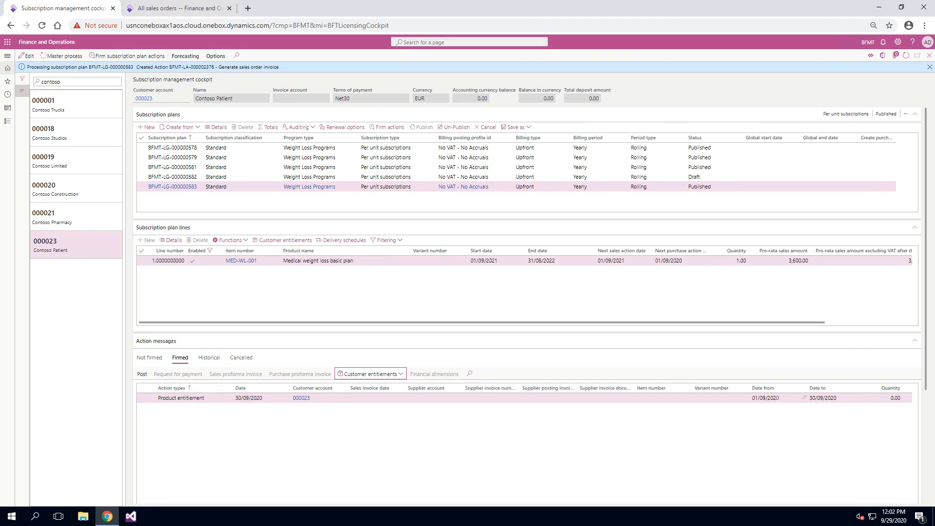
Create a sales order for Contoso Patient, using the customer account copied from the subscription management cockpit
click(187, 6)
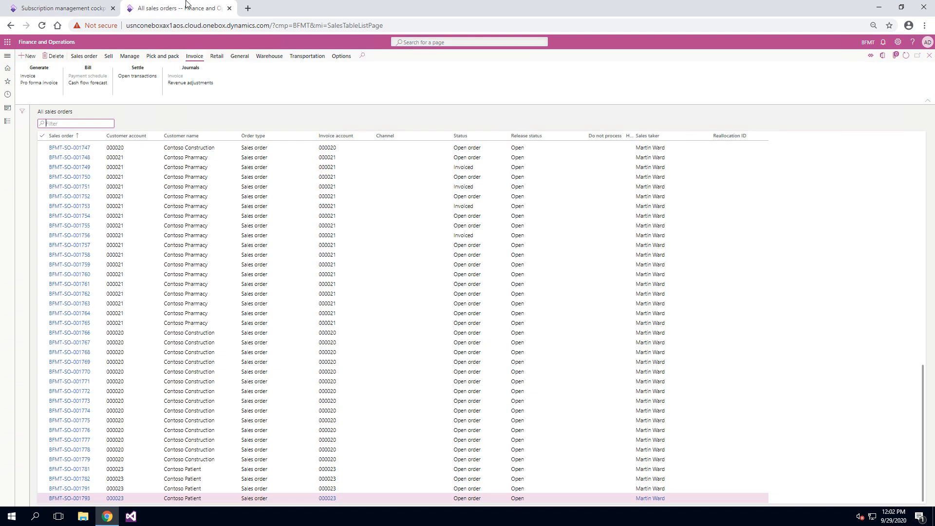
click(37, 59)
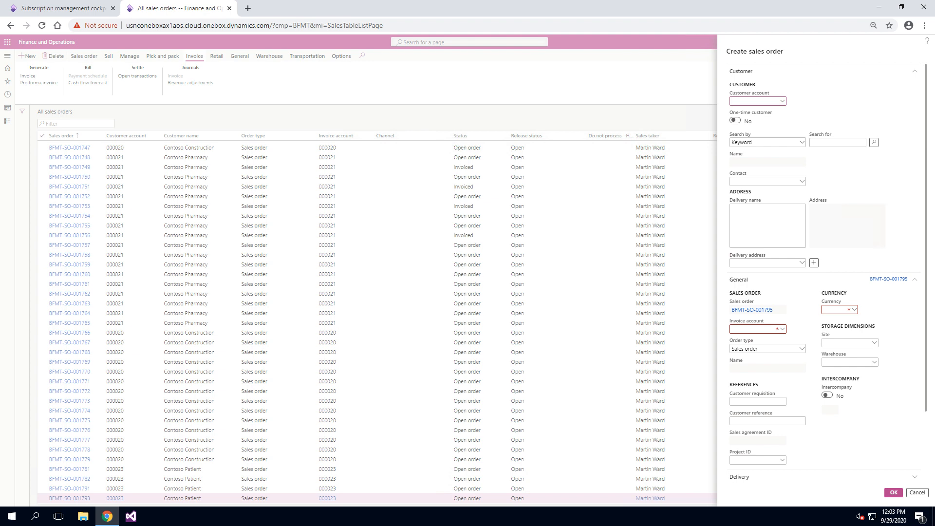
click(92, 9)
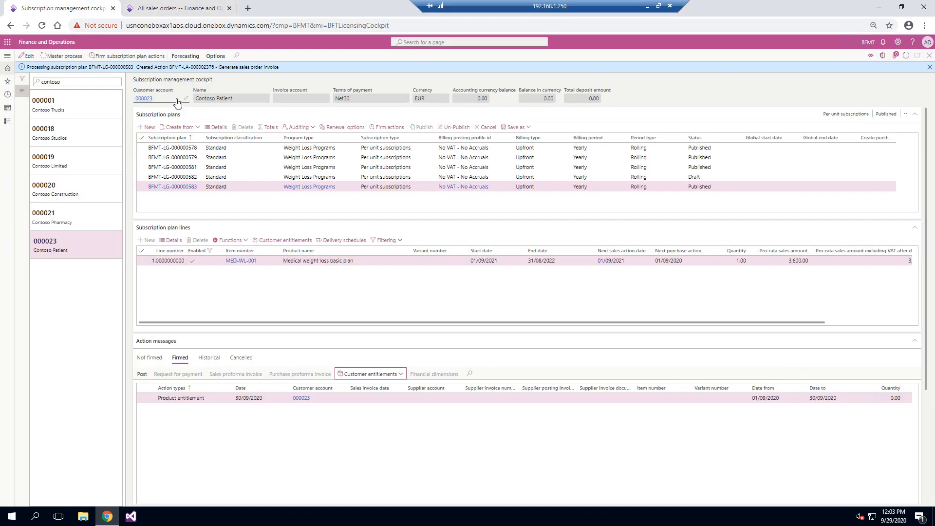
drag(164, 99, 131, 100)
key(ctrl+c)
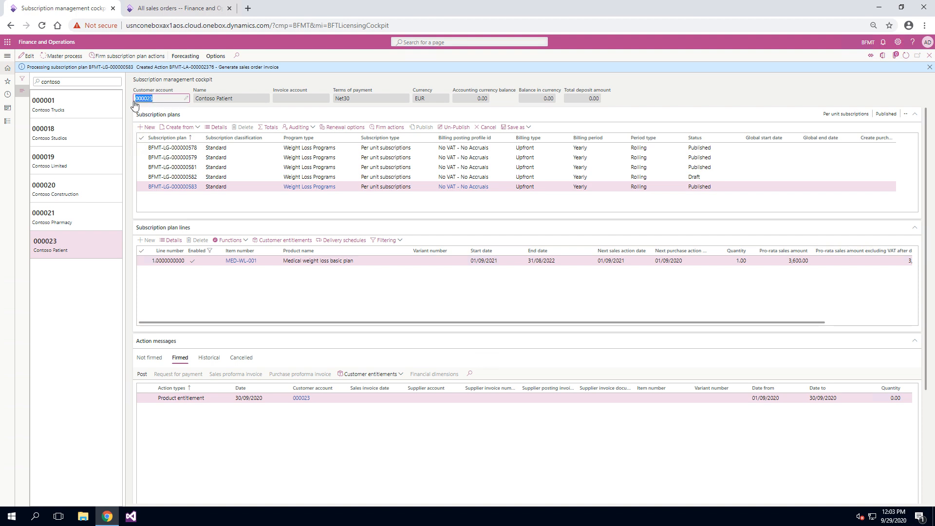
click(178, 9)
key(ctrl+v)
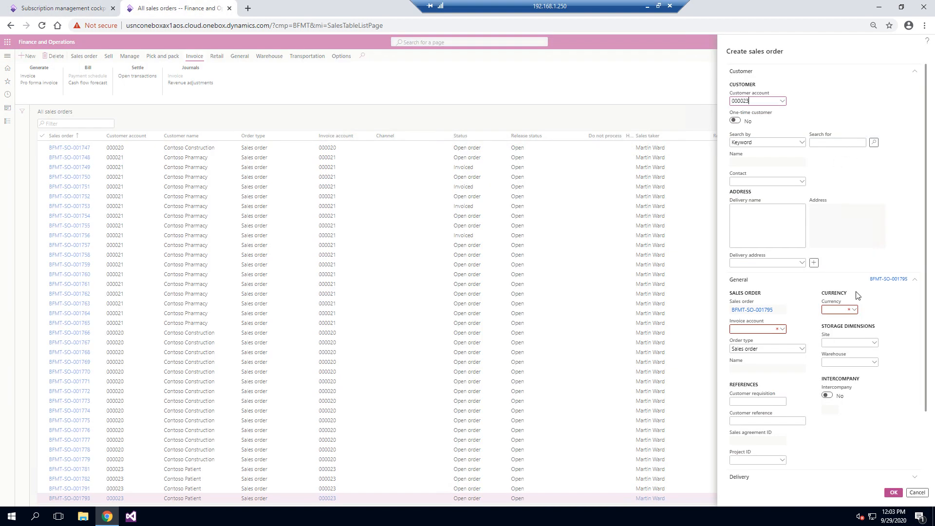
click(896, 493)
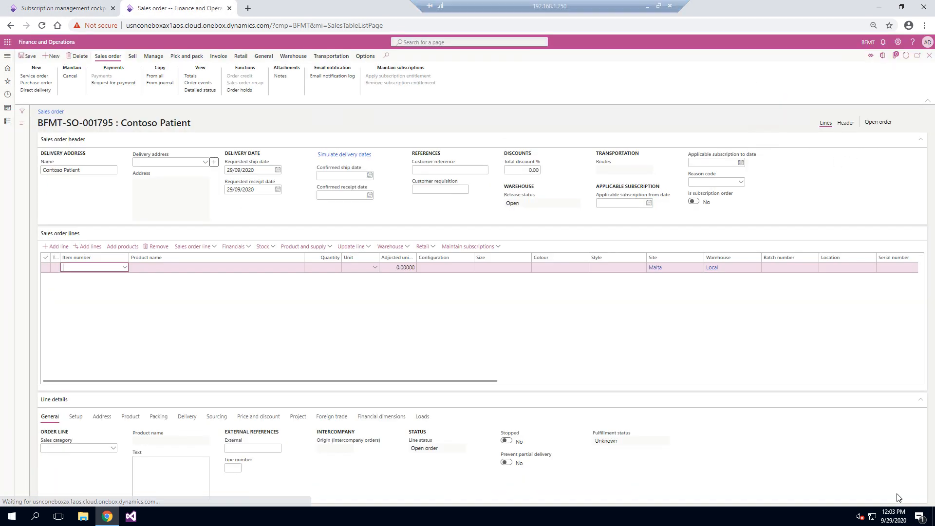
Copy the item WL-Supp from the firmed action's linked entitlement into the first sales order line
click(54, 7)
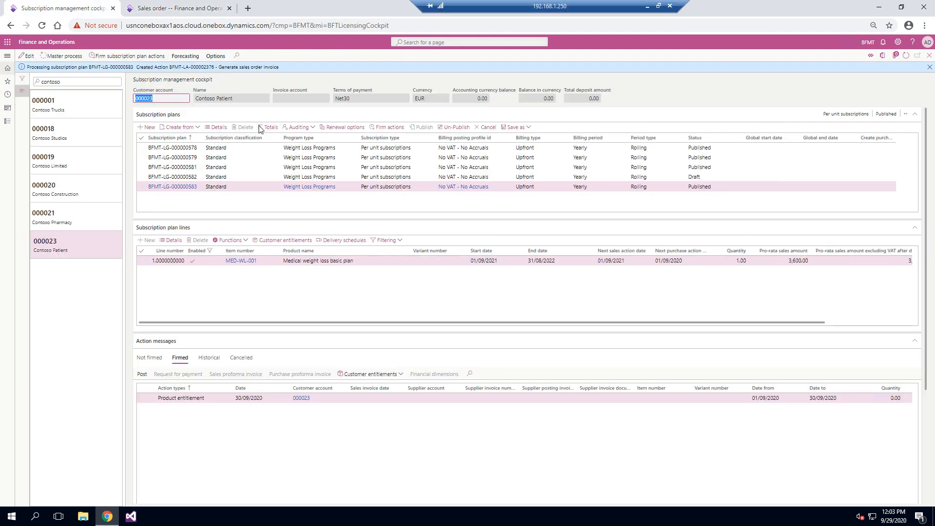
click(390, 378)
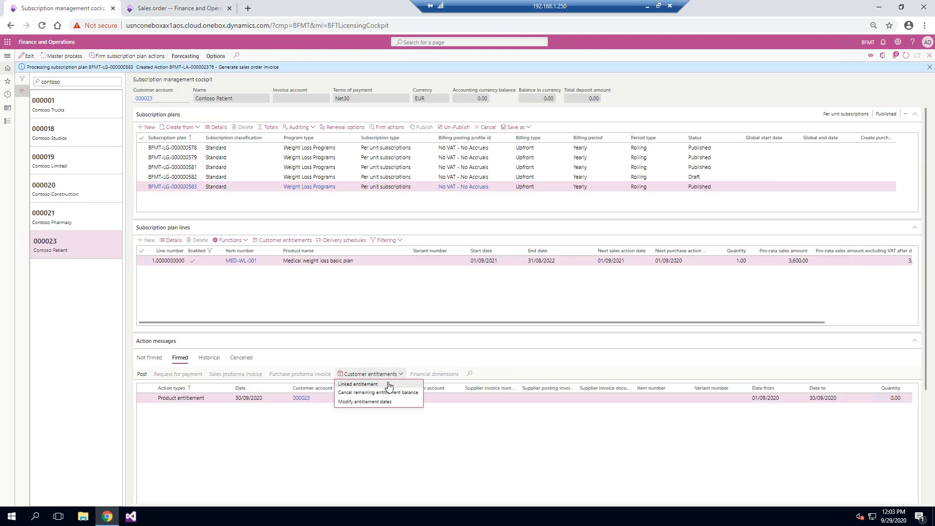
click(381, 387)
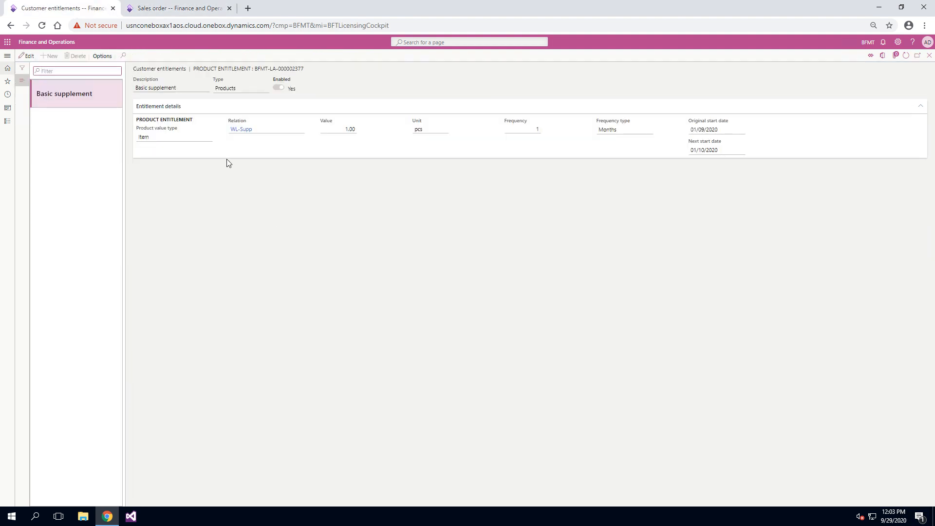
click(264, 130)
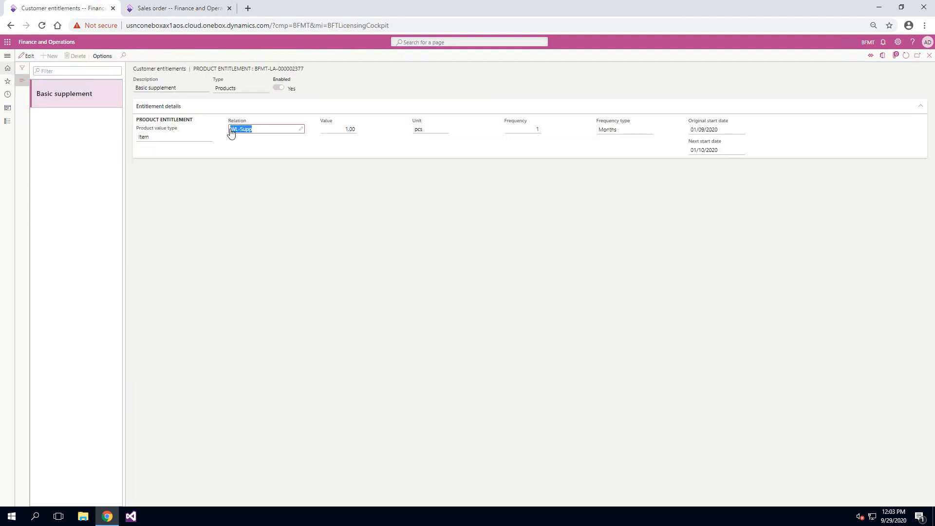
click(171, 4)
key(ctrl+v)
key(Tab)
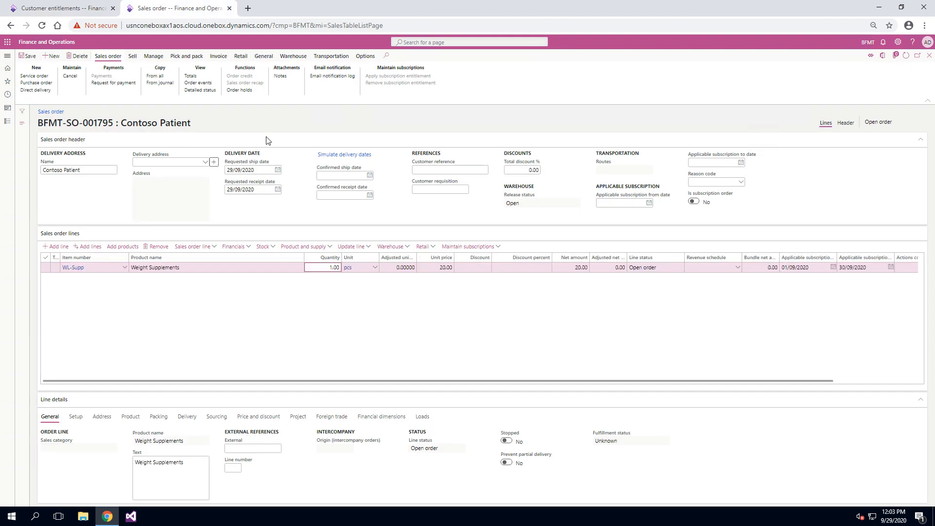
Close the linked entitlement details and save the sales order with its WL-Supp line
click(71, 6)
click(929, 55)
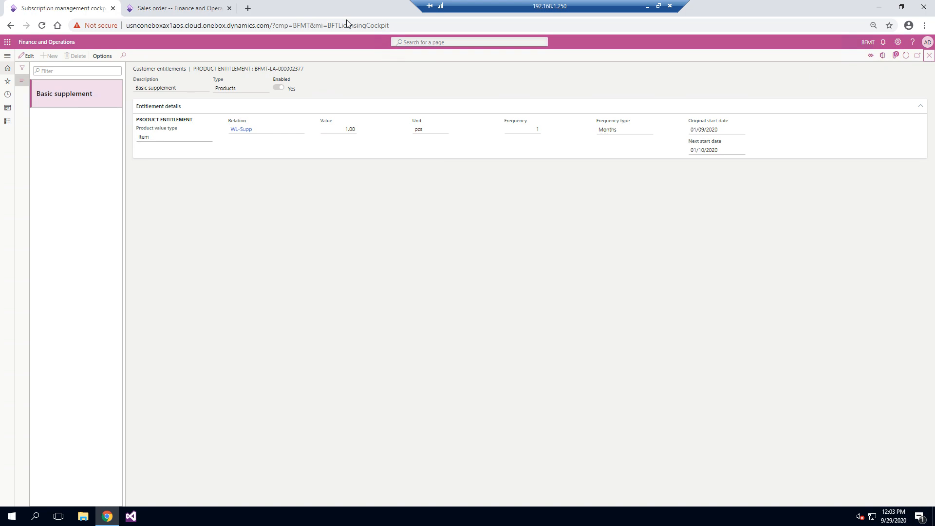
click(175, 8)
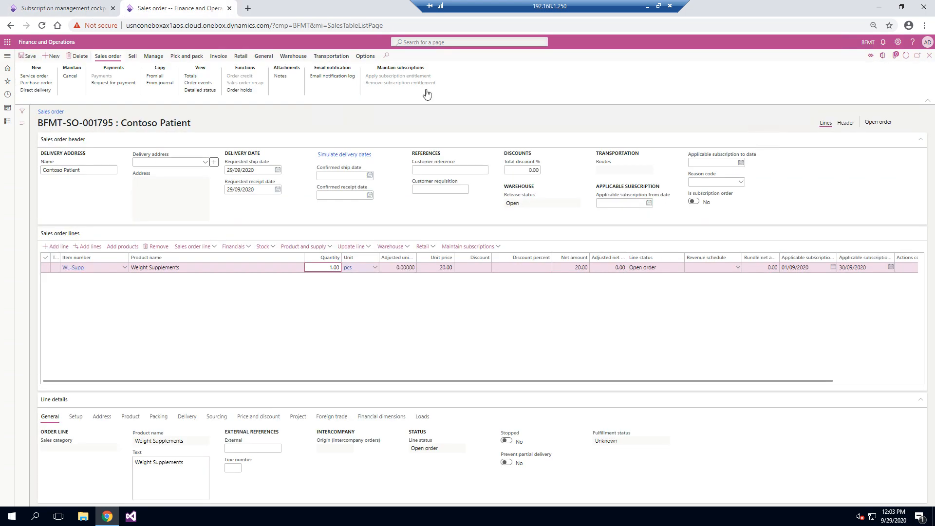
click(30, 59)
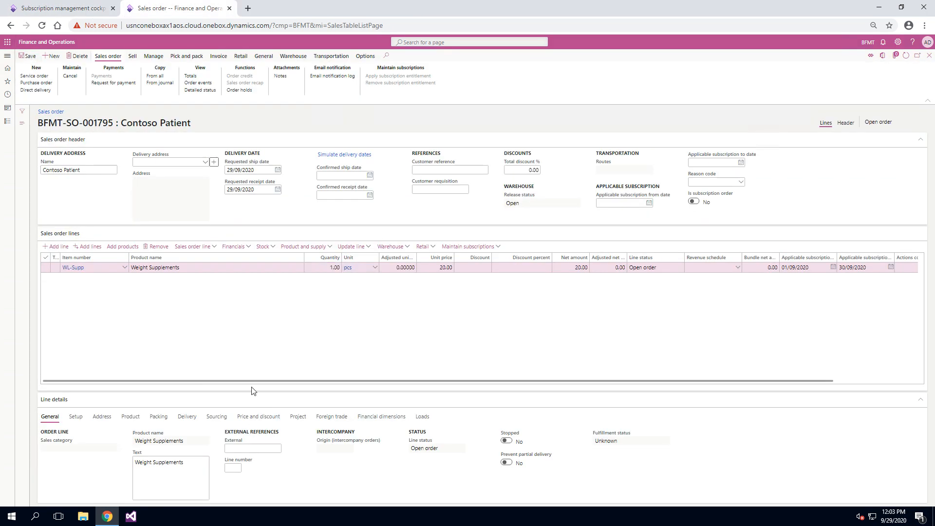
Compare the order line's requested delivery dates with the date range of the firmed product entitlement
click(186, 418)
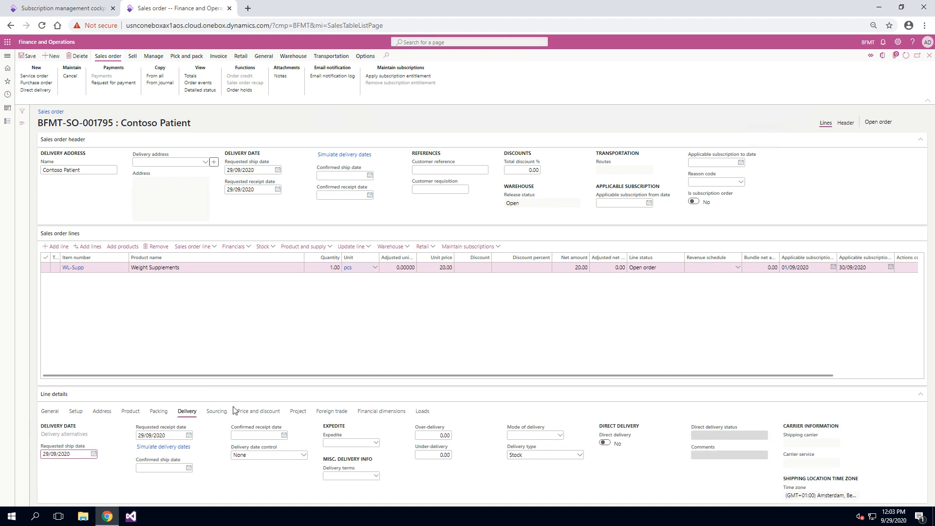
click(83, 8)
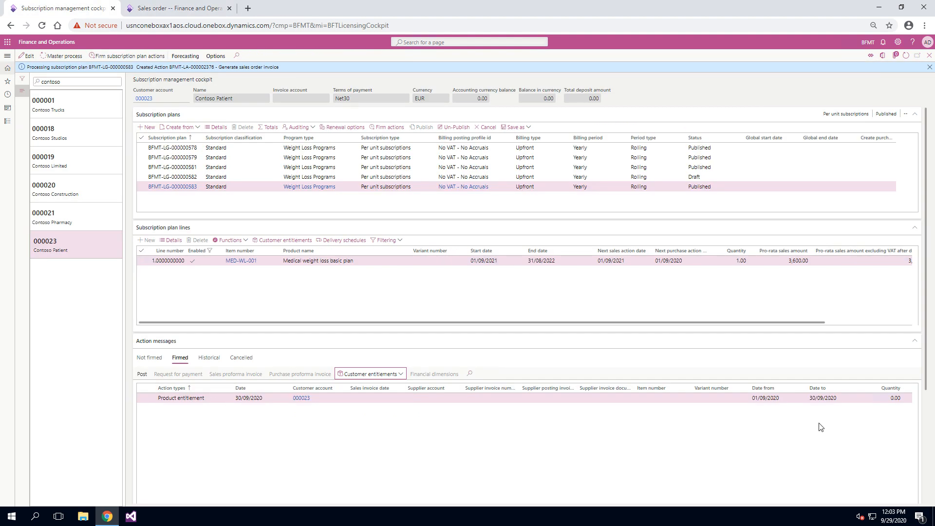
click(157, 6)
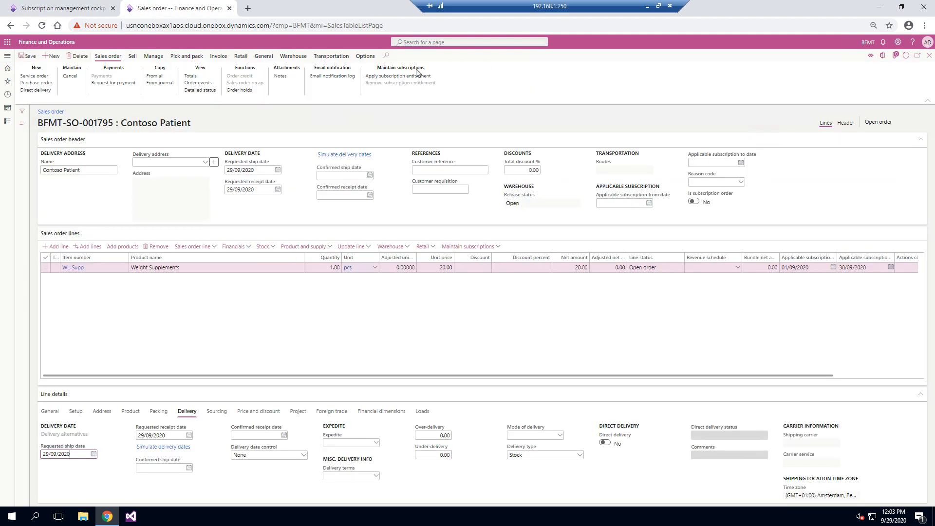
Apply the subscription entitlement to the WL-Supp order line and check the line's actions comment
click(460, 247)
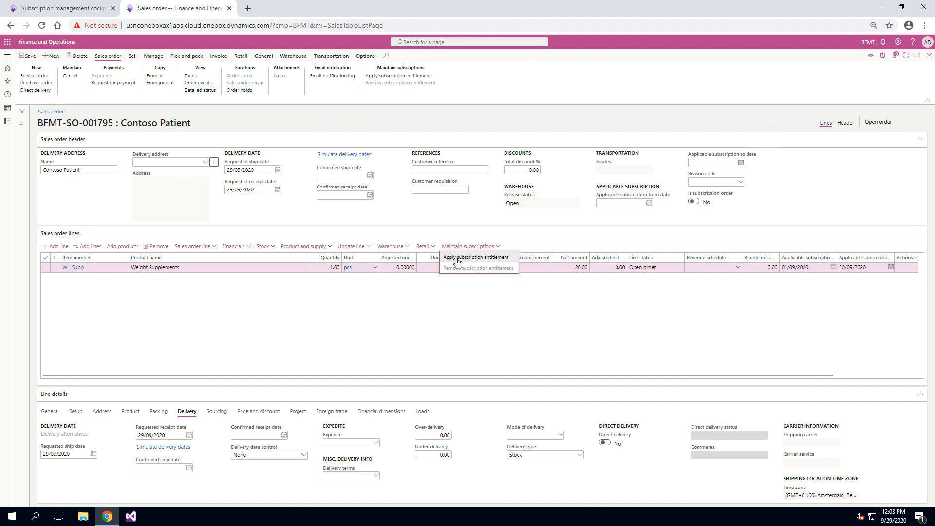
click(445, 257)
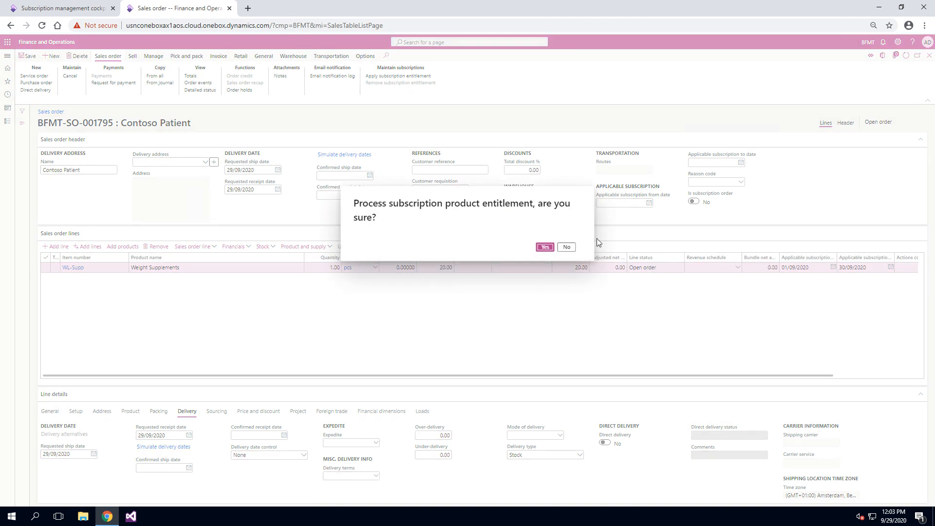
click(545, 247)
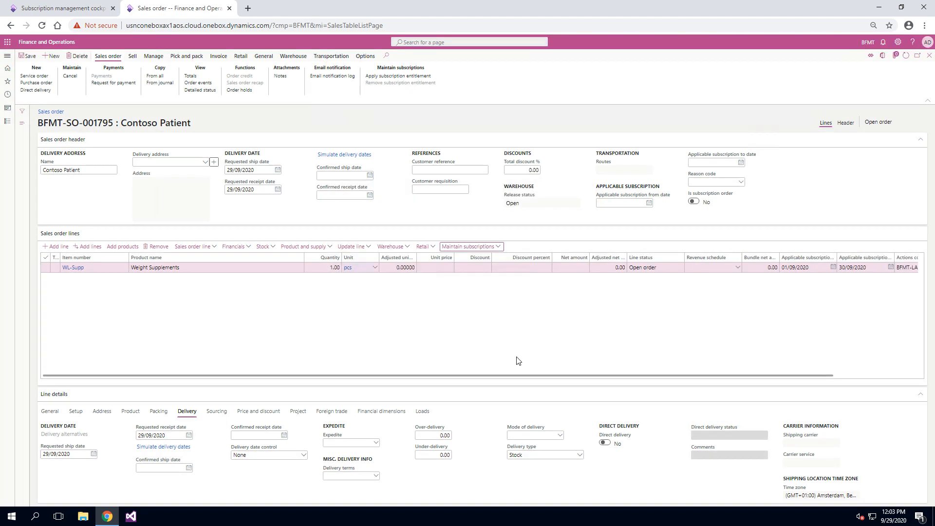
scroll(504, 359, right, 2)
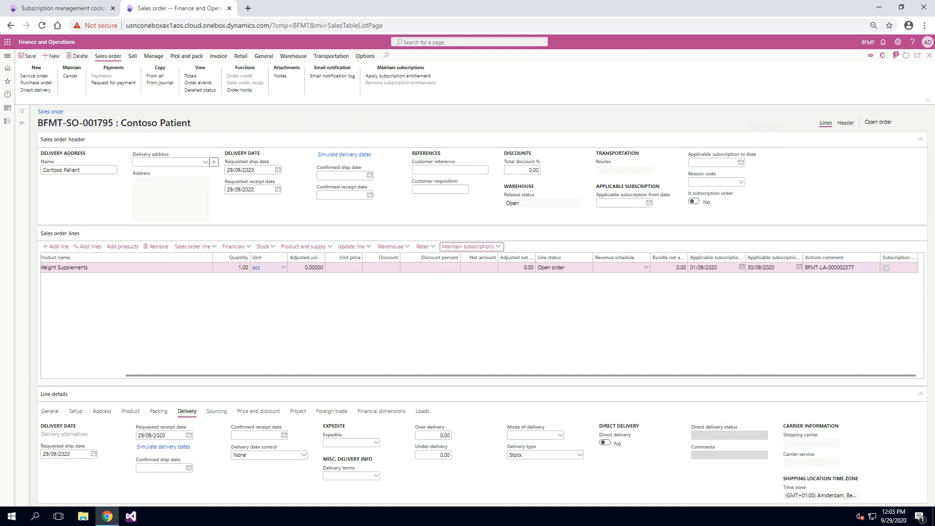
click(847, 267)
scroll(301, 304, left, 2)
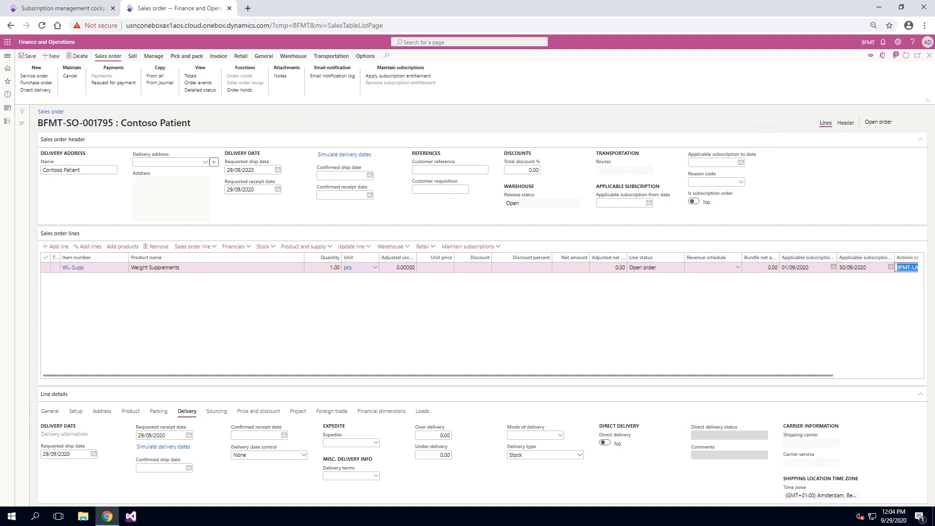
Remove the subscription entitlement from the WL-Supp order line and dismiss the notification
click(472, 247)
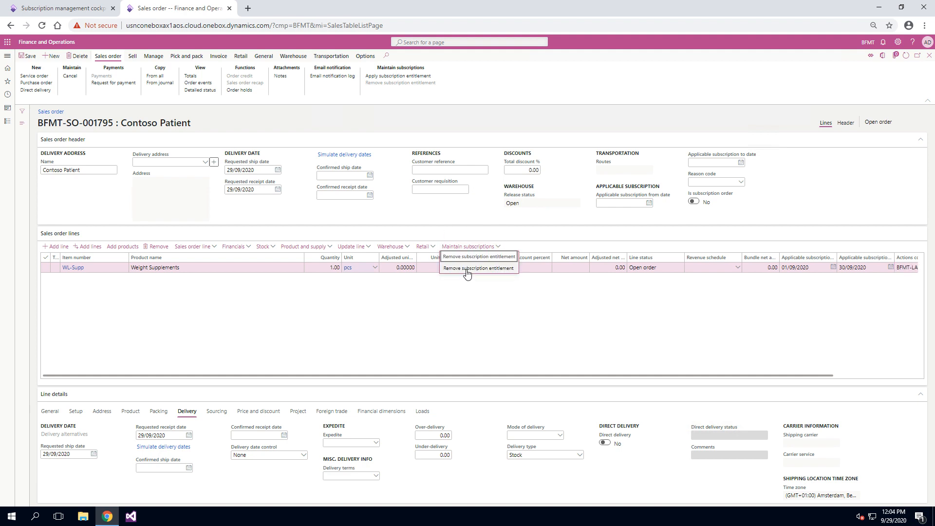
click(467, 269)
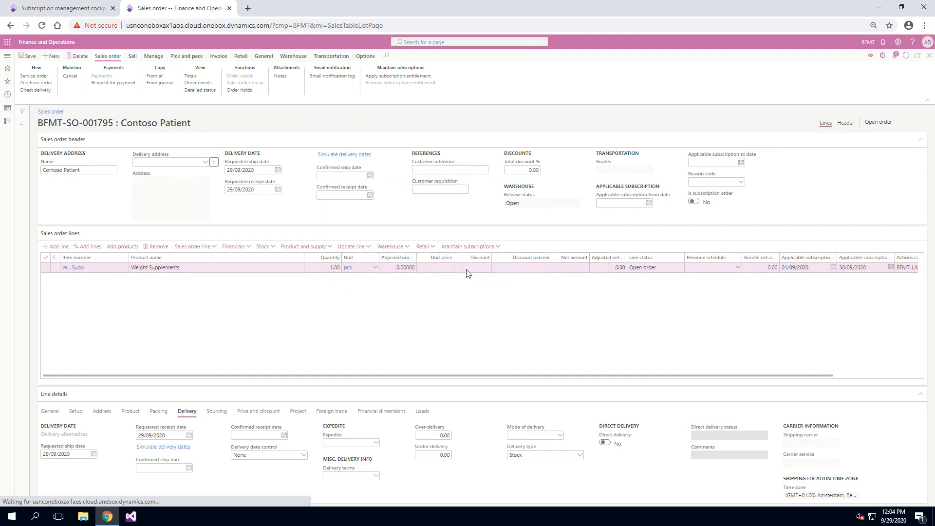
click(544, 248)
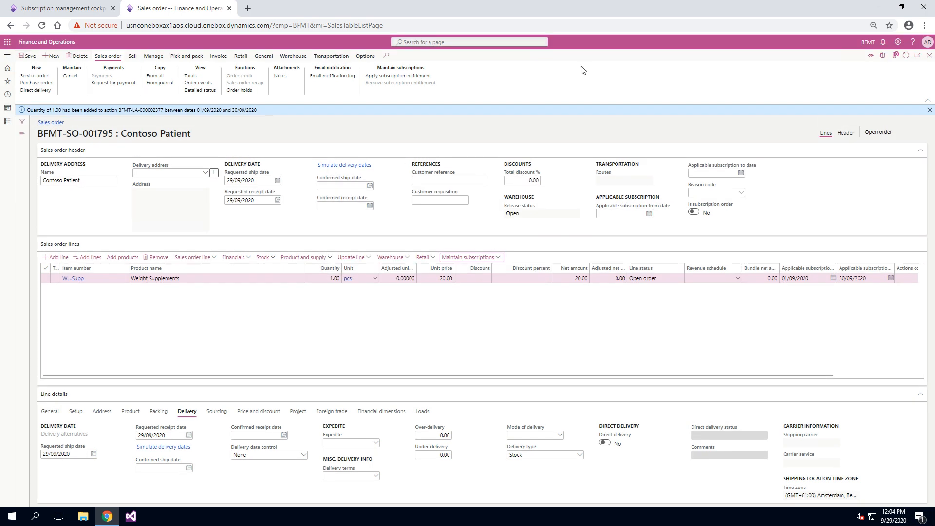
click(929, 109)
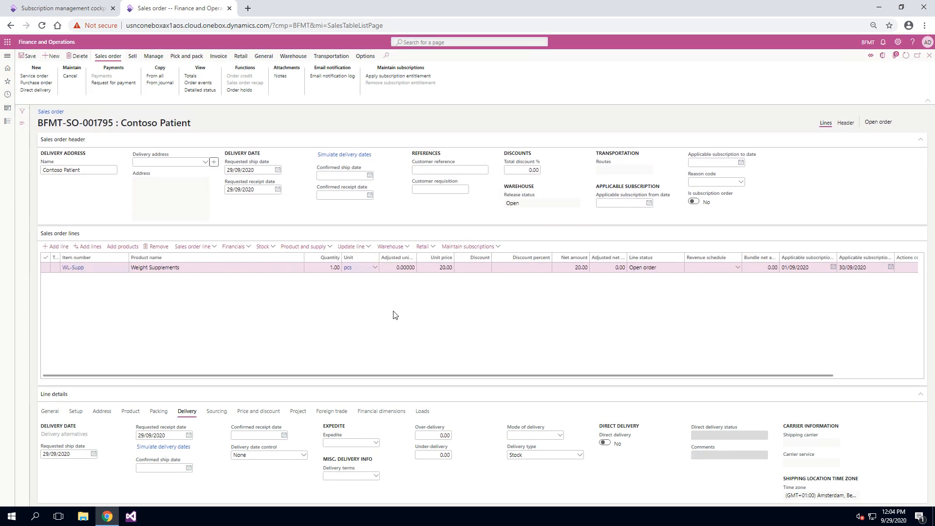
Set the WL-Supp line's quantity to 2, overwrite its unit price with the standard price, and save the order
click(330, 268)
text(2)
key(Tab)
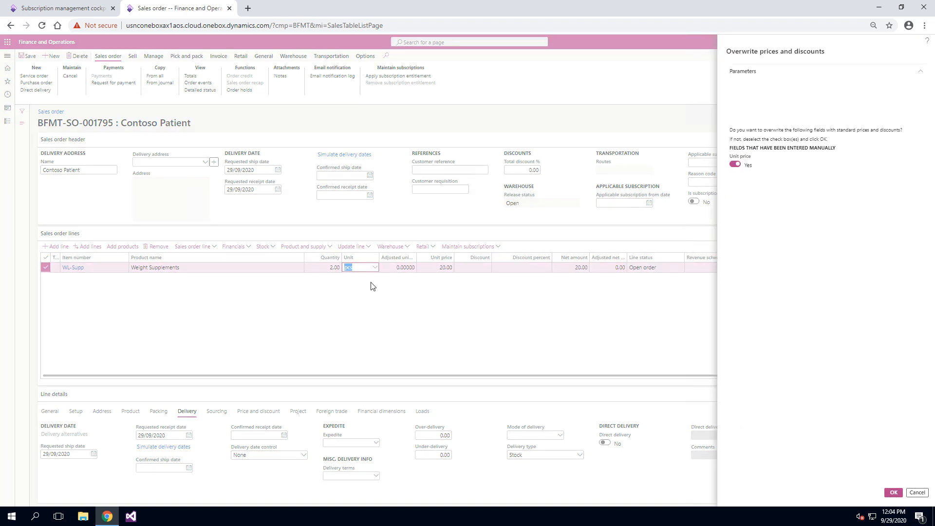
click(894, 492)
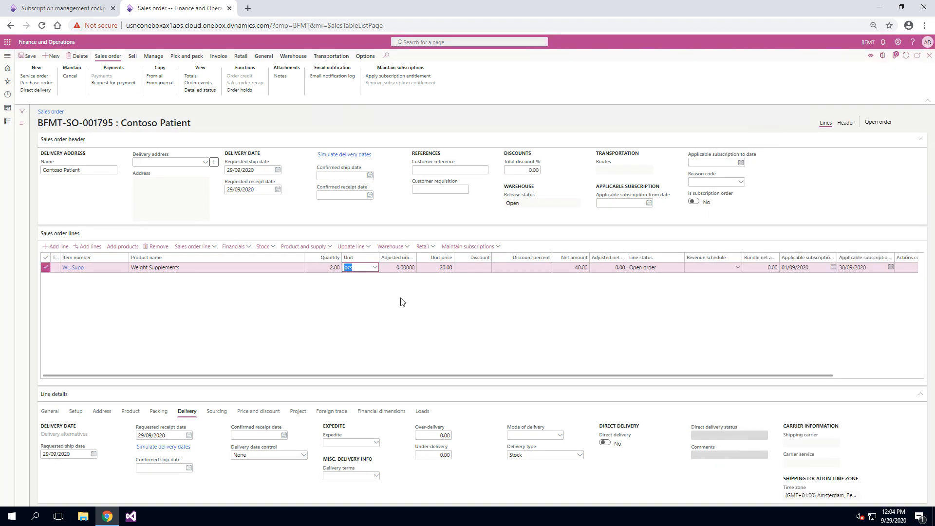
click(27, 56)
Check the entitled quantity in the firmed action's linked entitlement, and return to the sales order
click(52, 6)
click(371, 373)
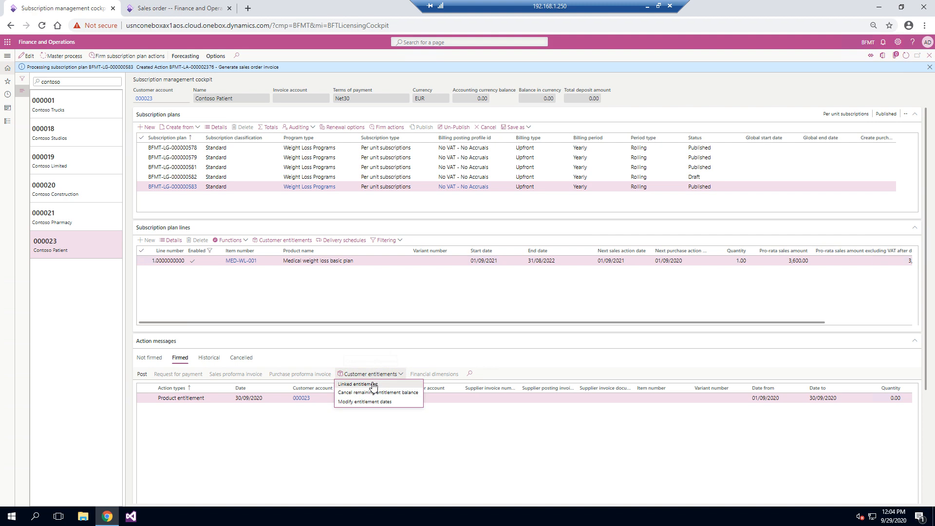
click(365, 384)
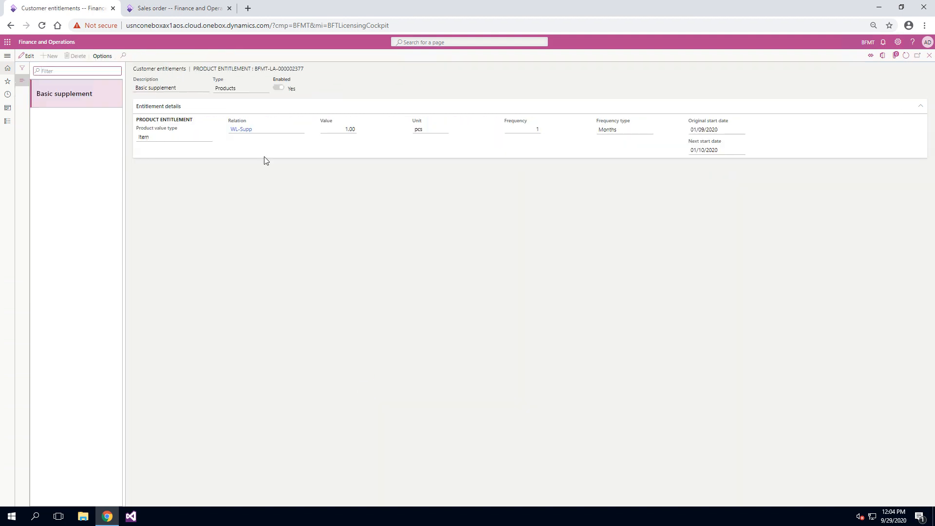
click(929, 56)
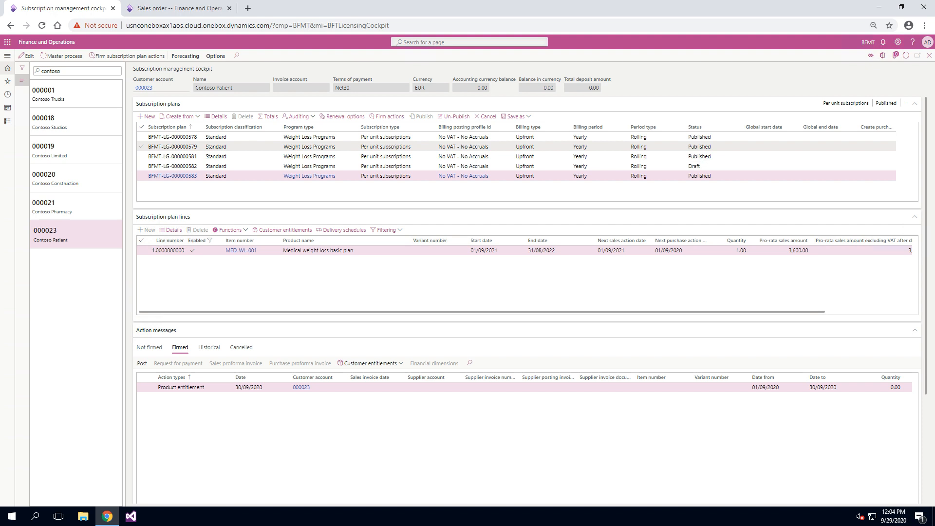
click(178, 10)
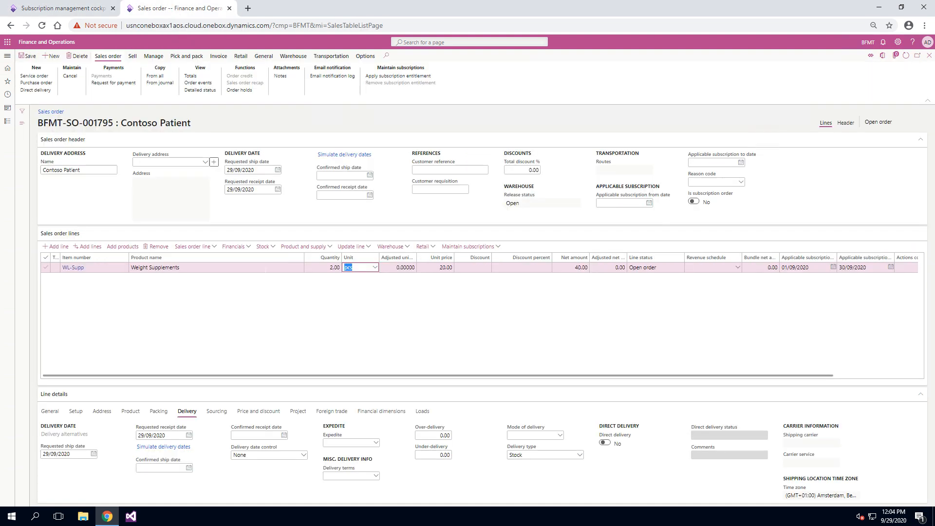
Apply the subscription entitlement to the two-piece WL-Supp line and check the first line's actions comment
click(469, 247)
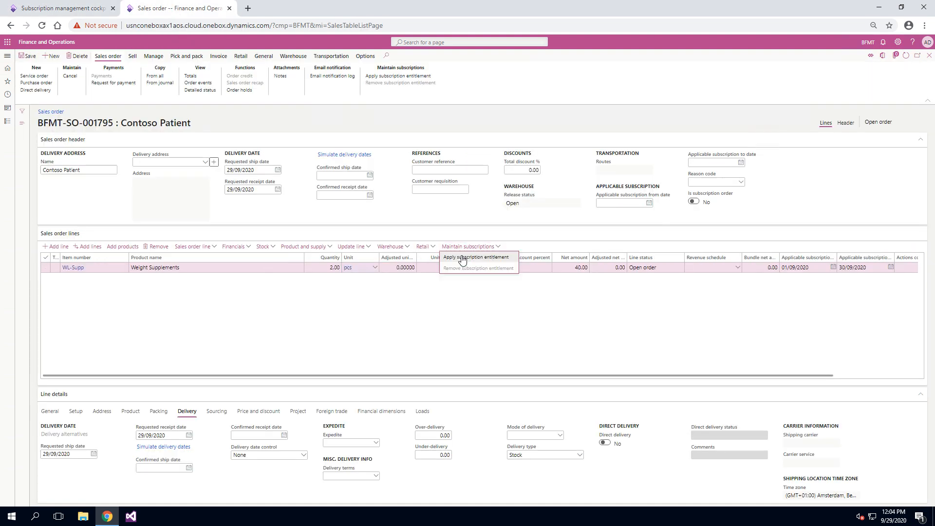
click(462, 259)
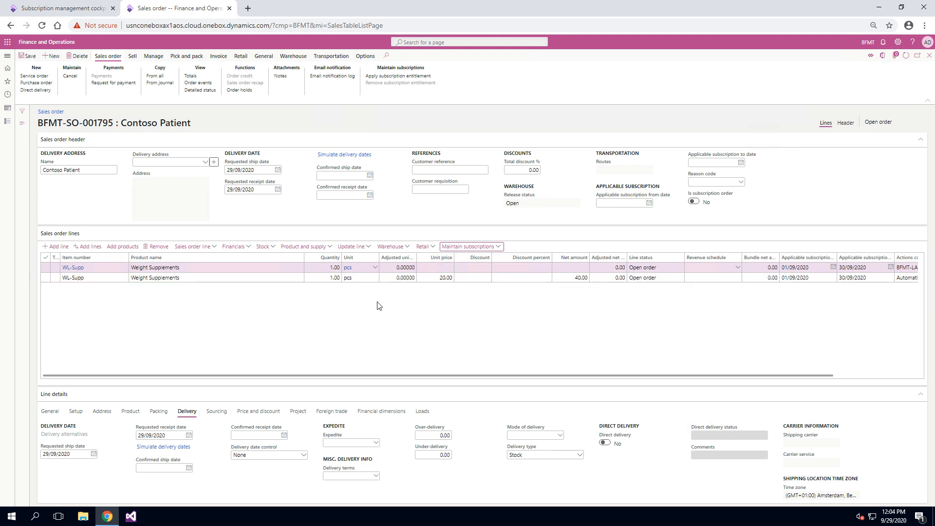
scroll(391, 356, right, 3)
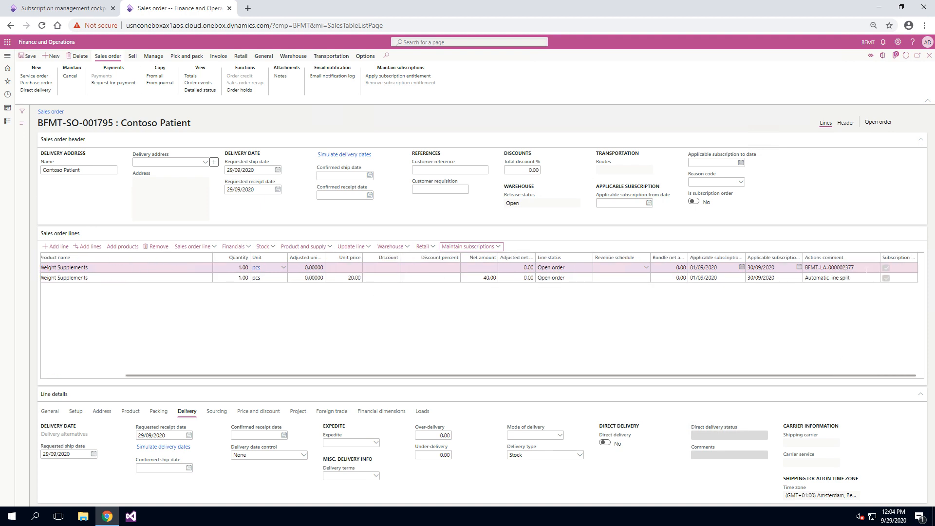
click(866, 268)
drag(866, 268, 809, 267)
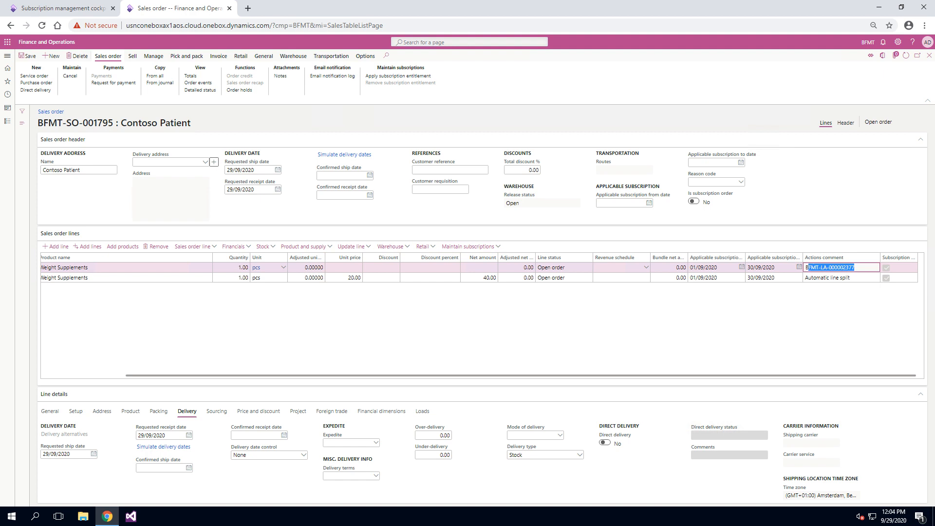
scroll(799, 348, left, 2)
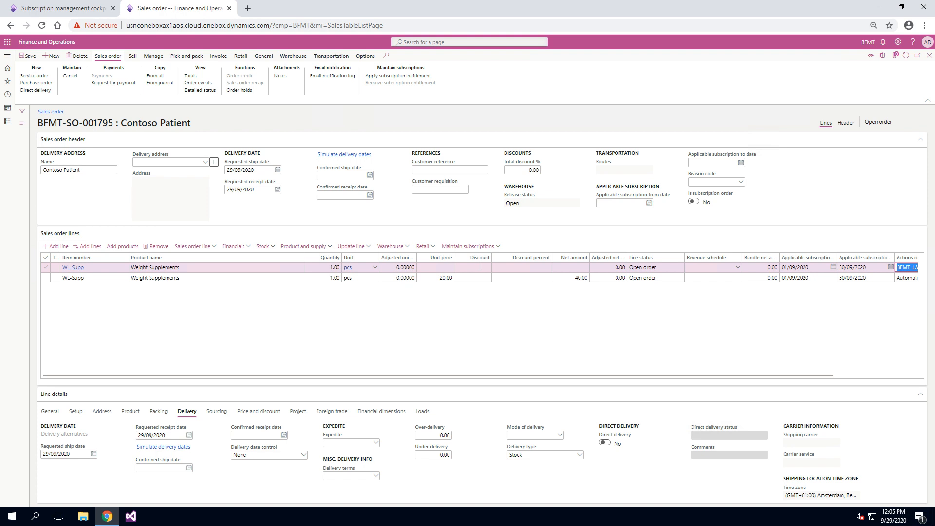
Compare the second WL-Supp line's quantity, unit price and actions comment with those of the entitled line
scroll(475, 322, right, 2)
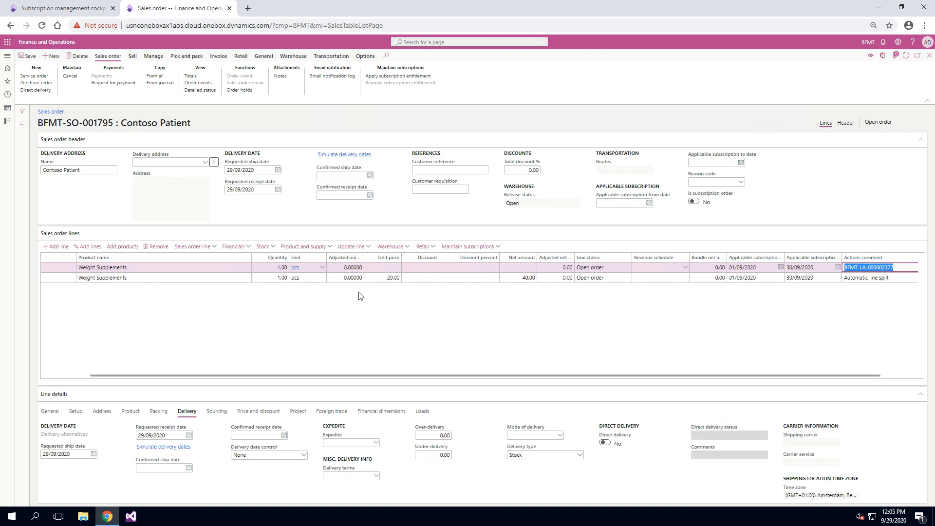
click(382, 277)
scroll(402, 346, right, 1)
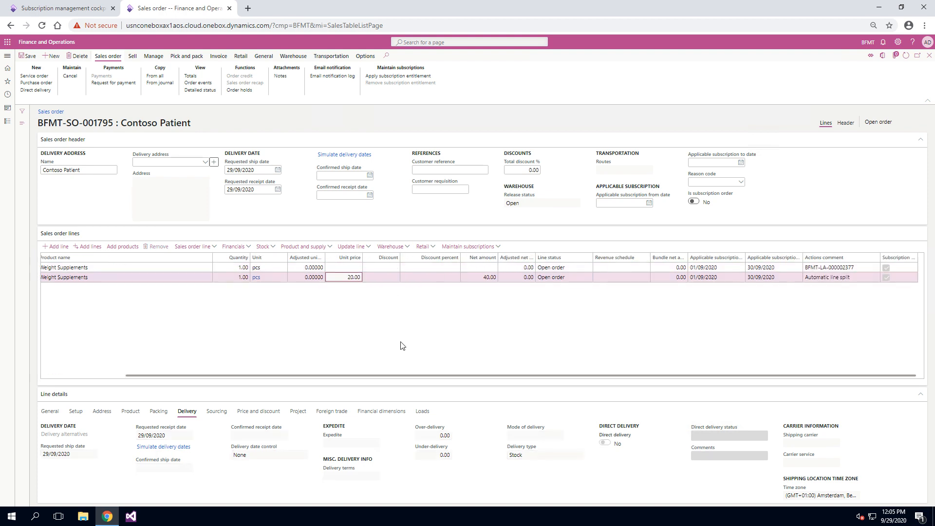
scroll(394, 349, left, 3)
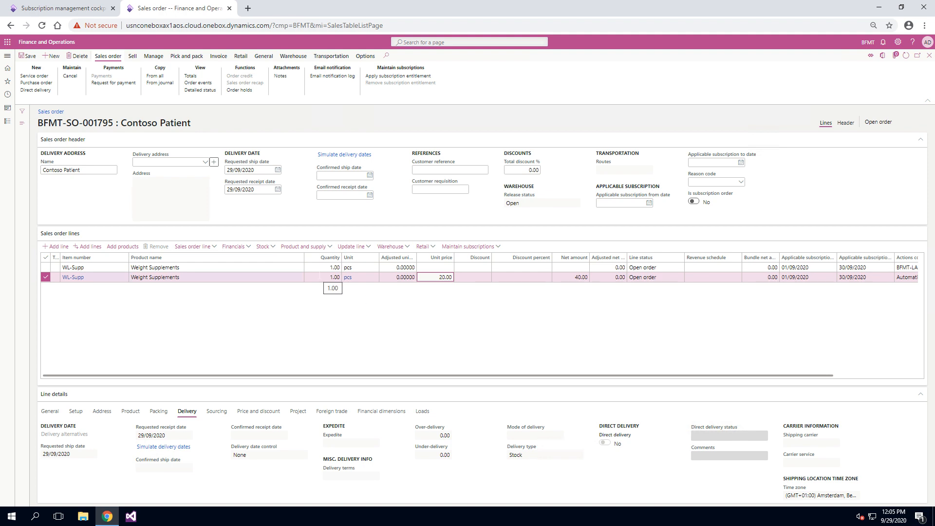
scroll(332, 305, right, 2)
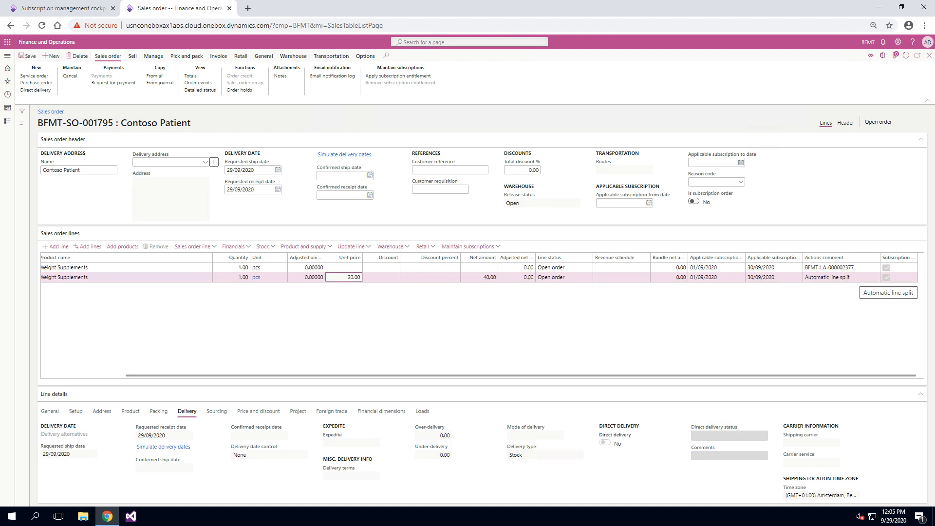
scroll(767, 320, left, 2)
Reselect plan BFMT-LG-000000583 in the subscription management cockpit and check its firmed and historical action messages
click(97, 7)
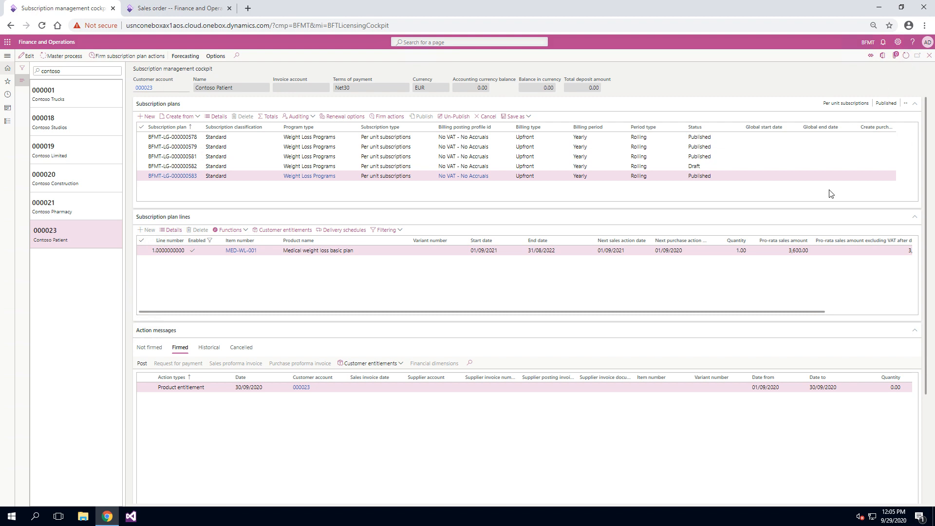
click(690, 178)
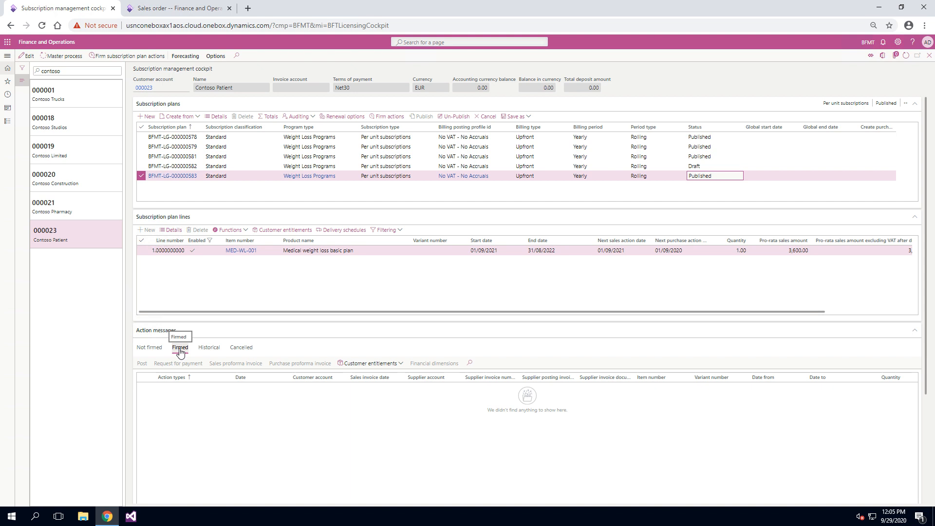
click(218, 349)
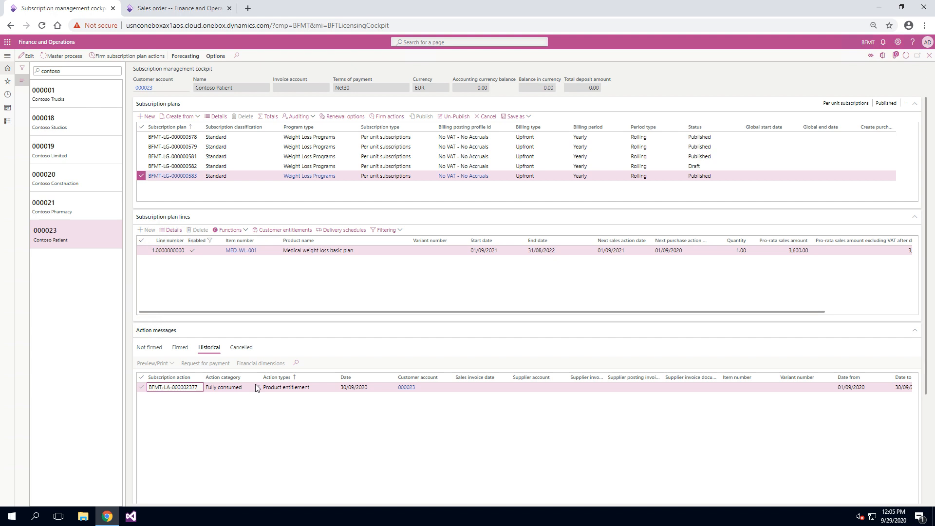
Remove the subscription entitlement from the first WL-Supp line of the sales order and confirm the processing
click(199, 6)
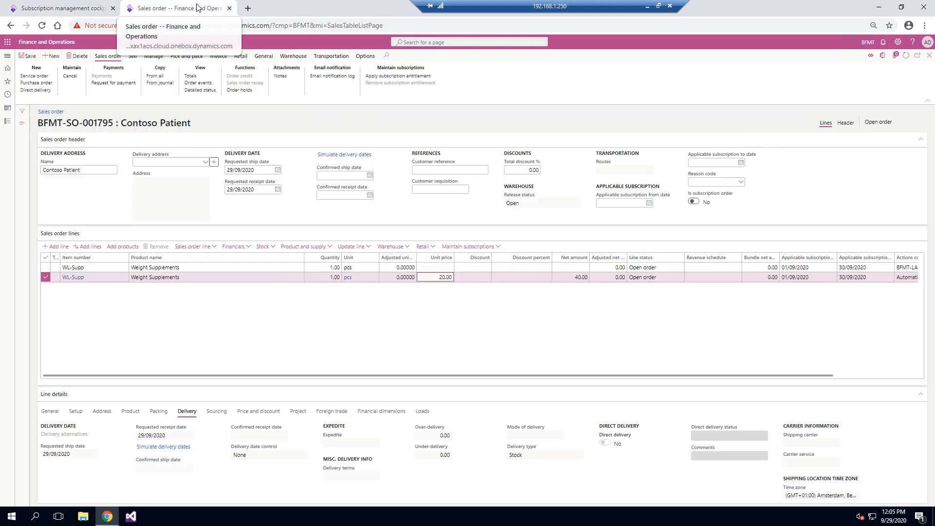
click(216, 268)
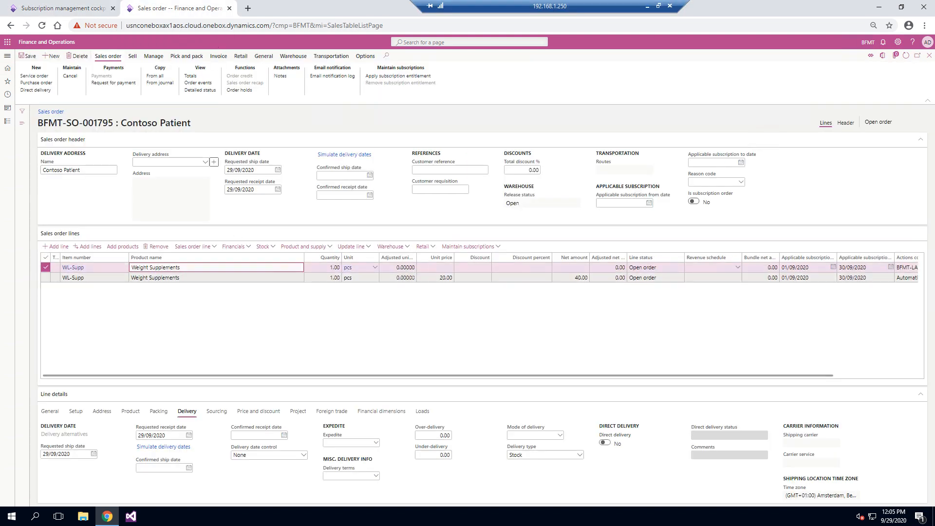
click(469, 247)
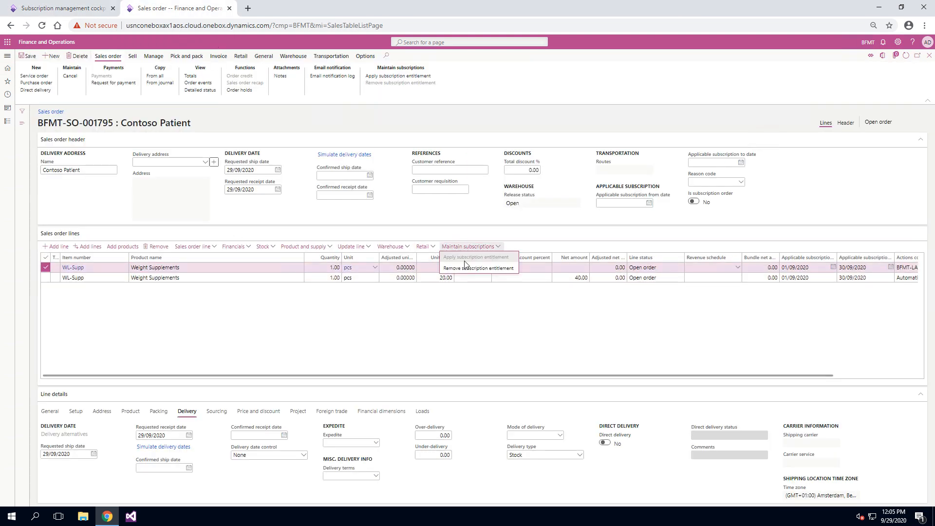
click(466, 269)
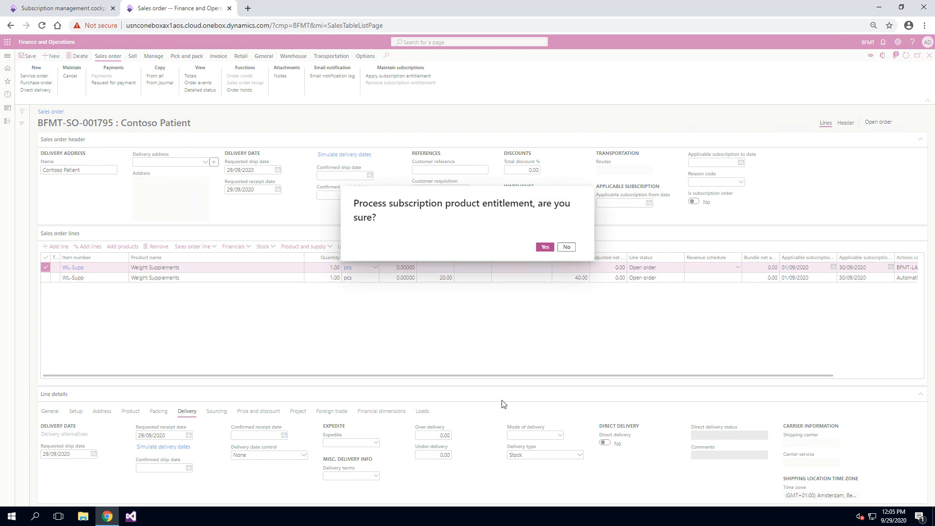
key(Return)
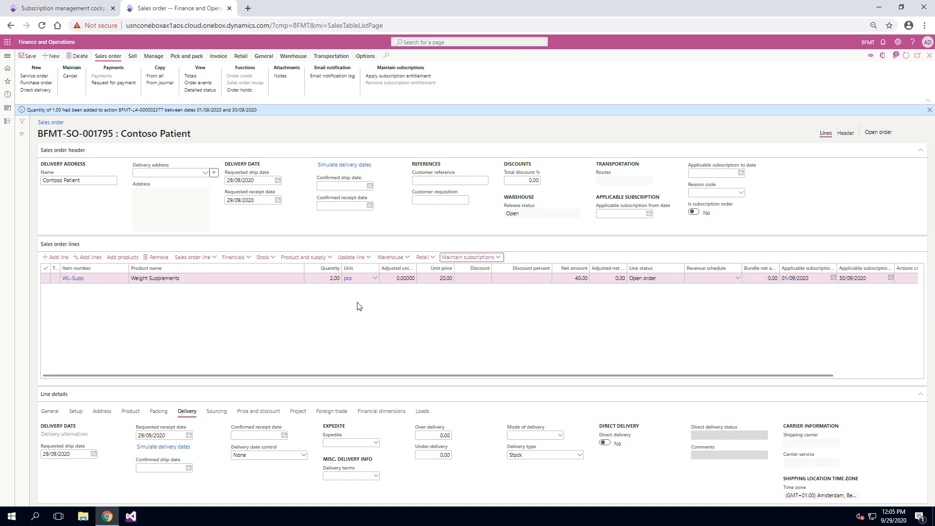
Refresh the subscription management cockpit and recheck the historical action messages of plan BFMT-LG-000000583
click(94, 6)
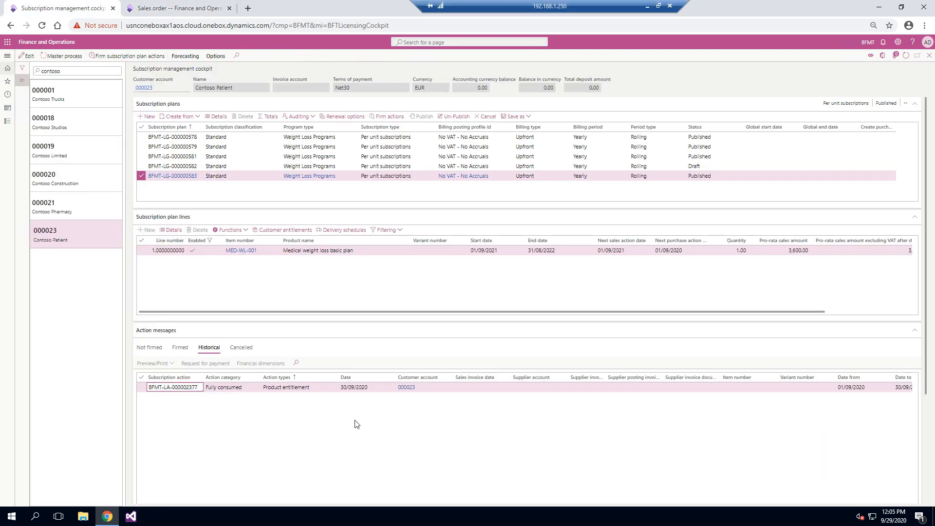
click(906, 55)
click(526, 176)
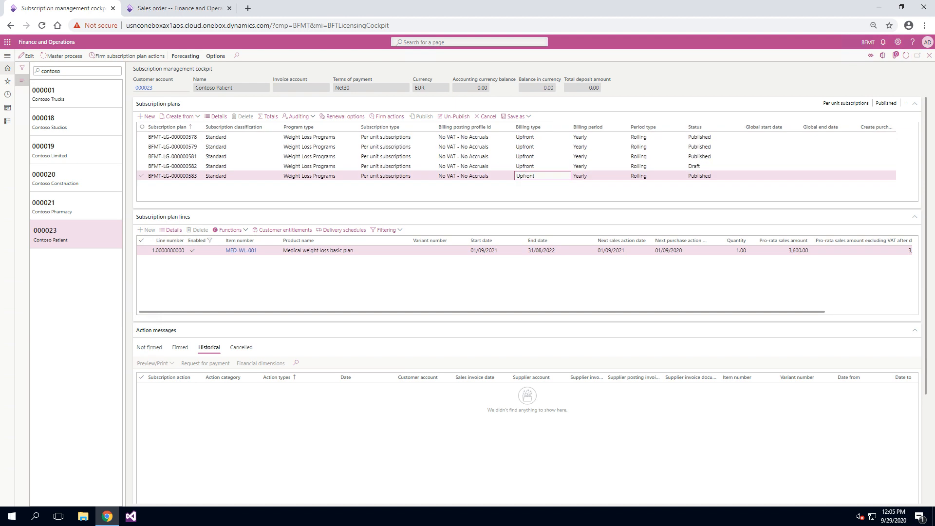
Examine the firmed product entitlement action of plan BFMT-LG-000000583, including its dates, quantity and amounts
click(181, 347)
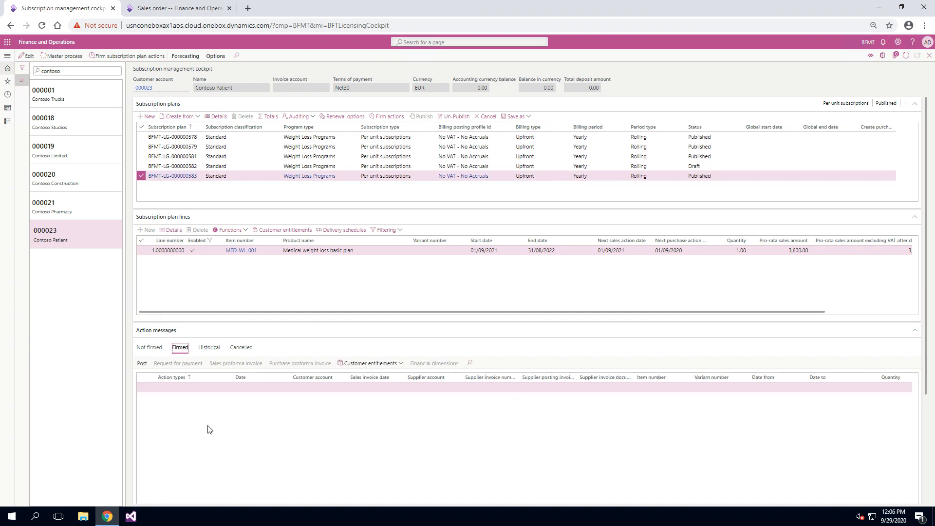
scroll(290, 409, right, 5)
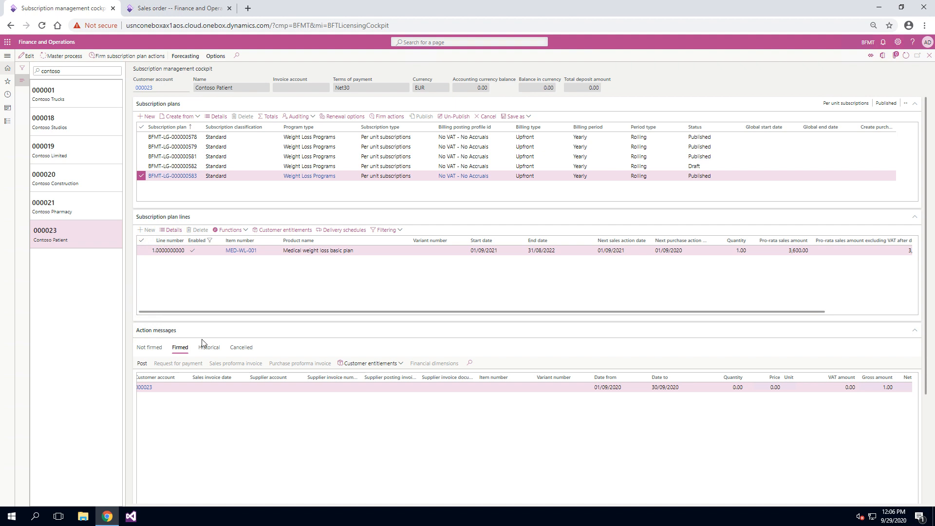
scroll(256, 437, left, 3)
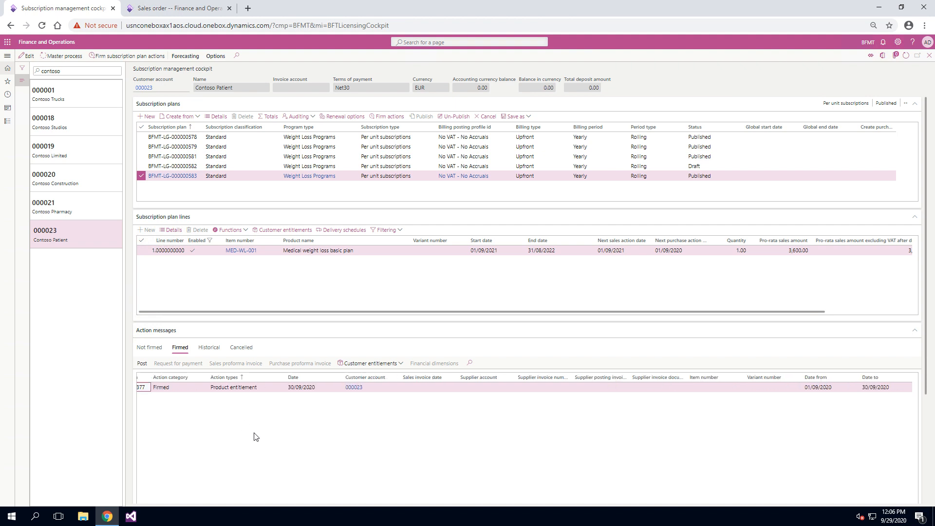
Review the WL-Supp line on the sales order, and recheck the plan's historical and firmed action messages in the subscription management cockpit
click(204, 7)
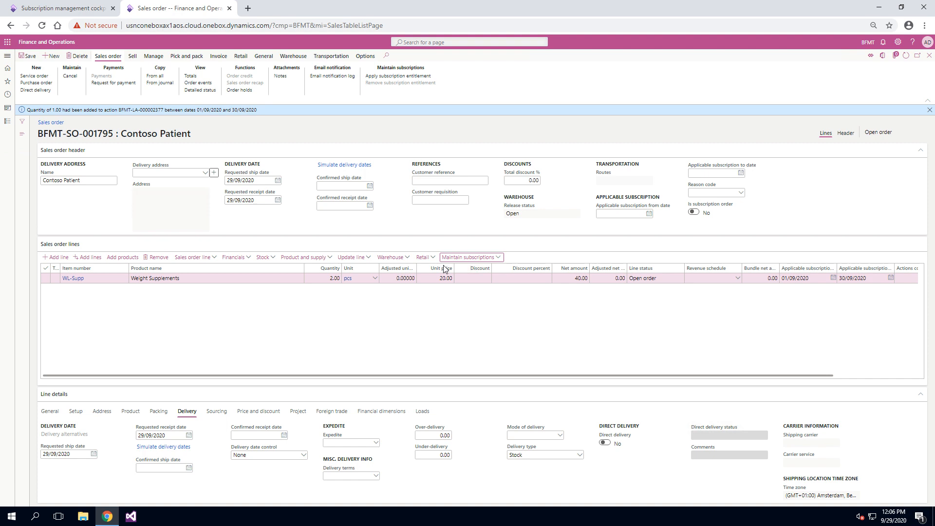
click(94, 7)
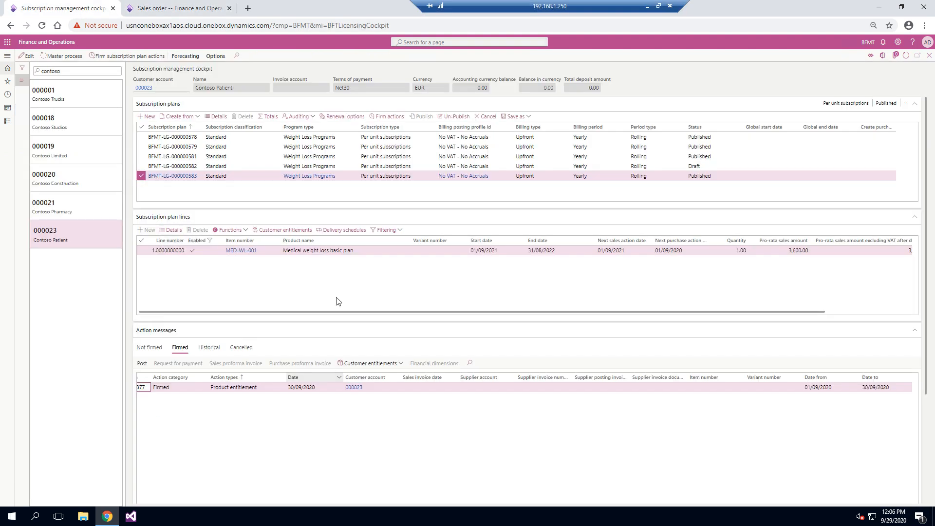
click(219, 351)
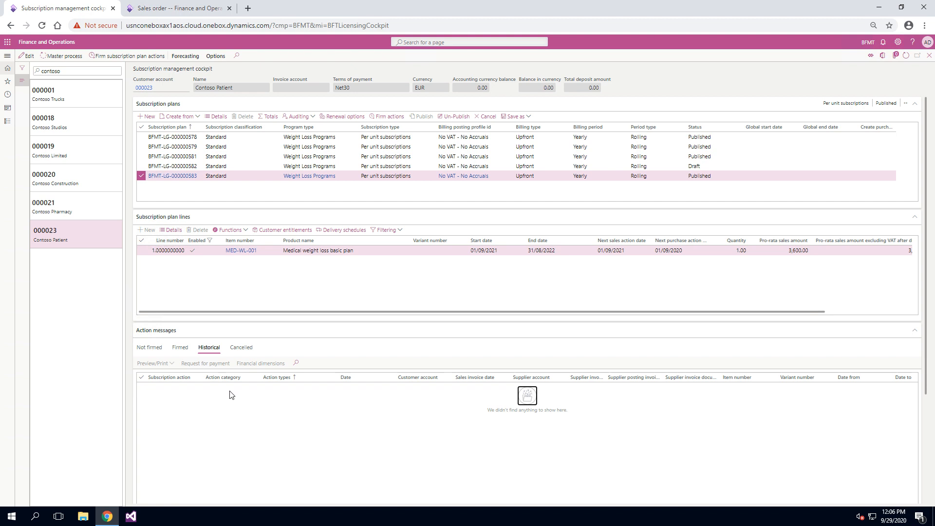
click(180, 348)
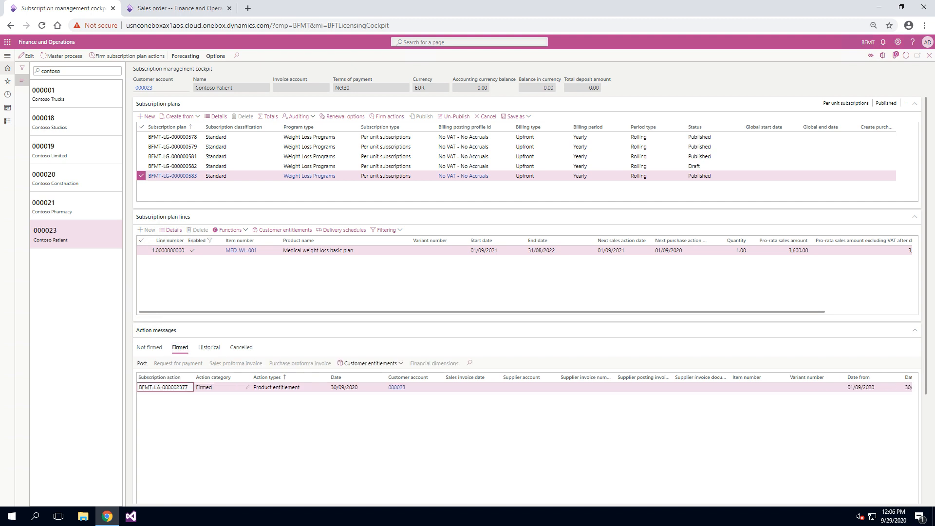